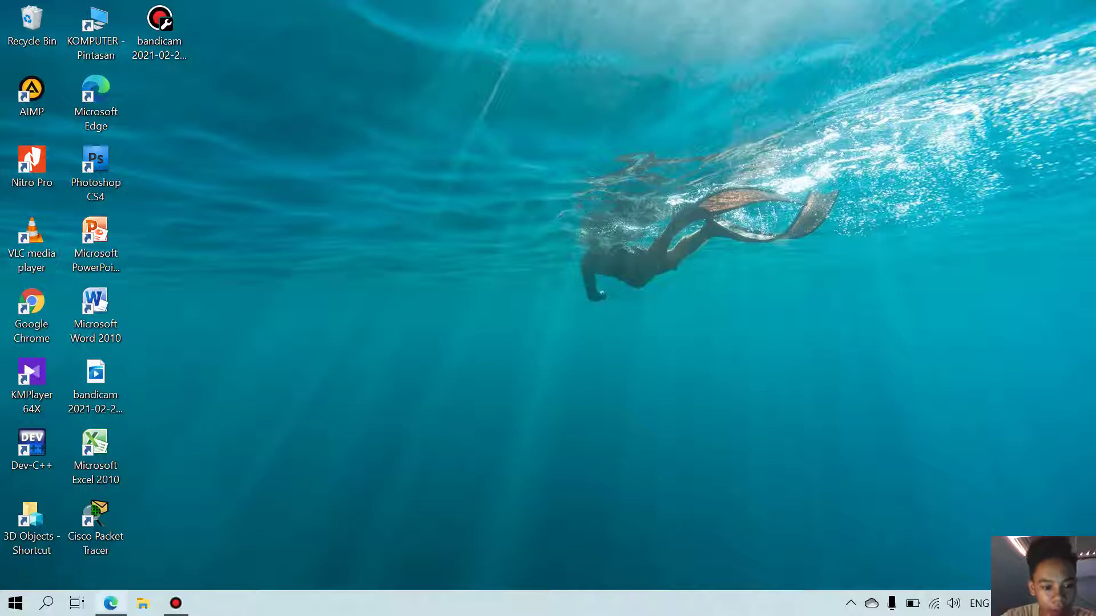
Step: Review the Modul 1 assignment PDF, including its requirements, tool download links and Laravel installation steps
{"action": "left_click", "coordinate": [111, 604]}
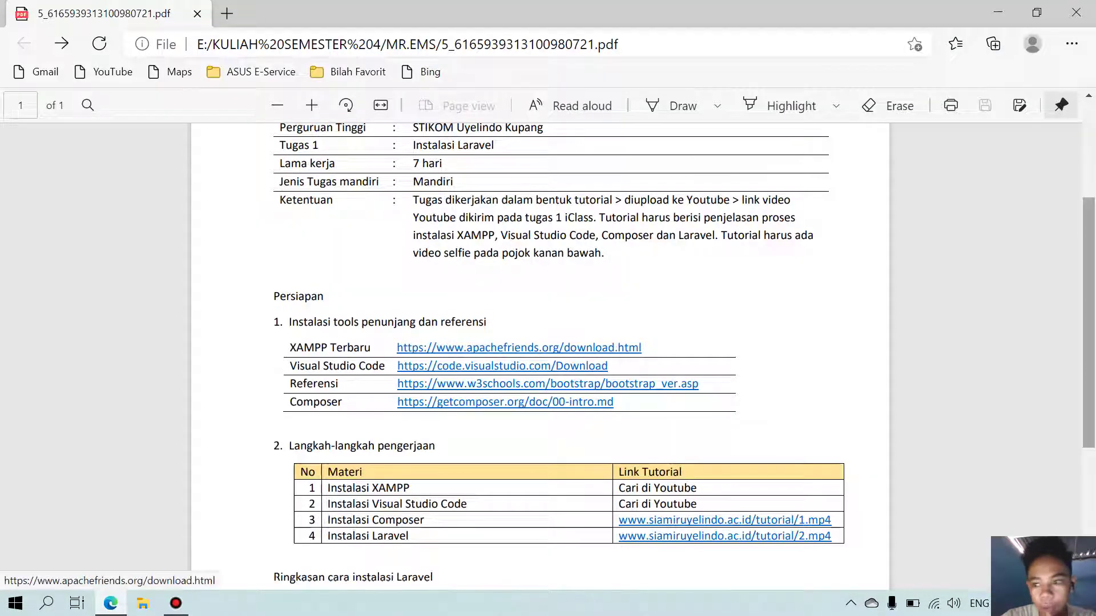
{"action": "scroll", "coordinate": [514, 354], "scroll_direction": "up", "scroll_amount": 3}
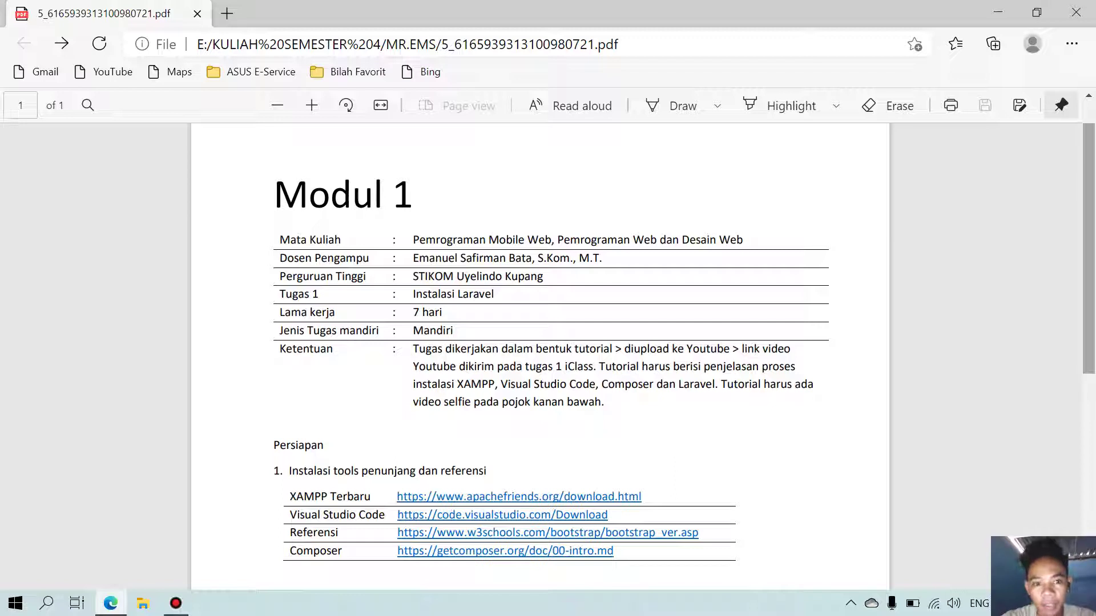
{"action": "scroll", "coordinate": [540, 357], "scroll_direction": "down", "scroll_amount": 5}
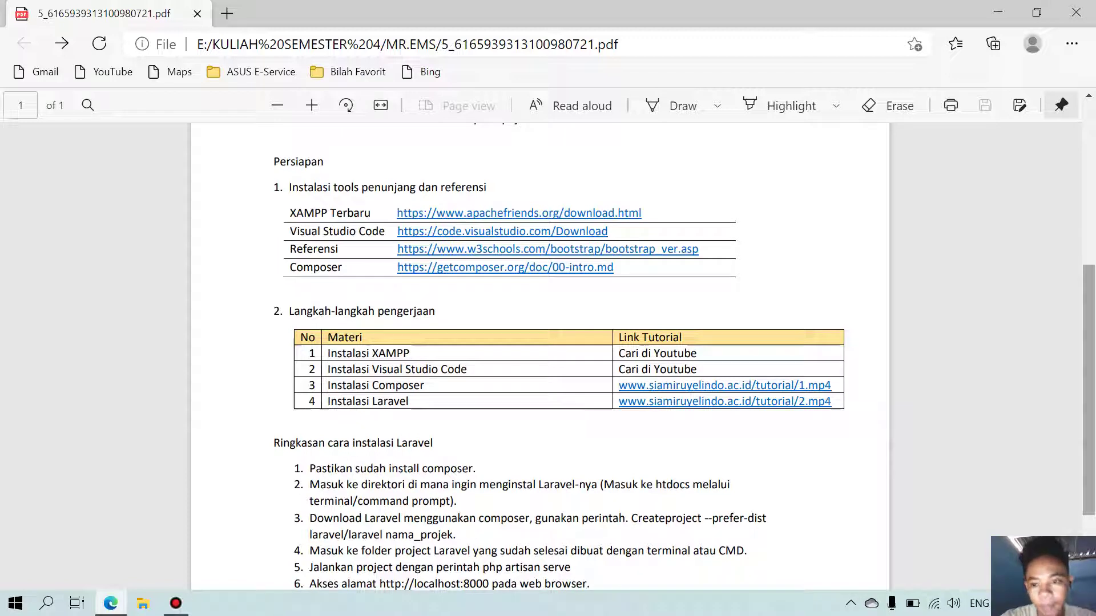
{"action": "left_click", "coordinate": [998, 12]}
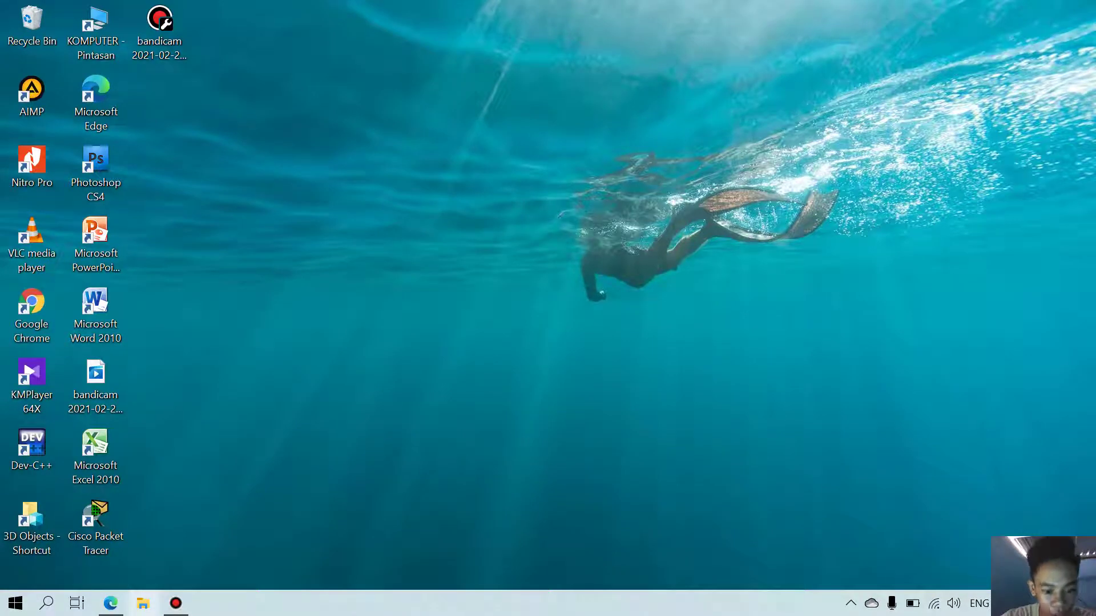
Step: Launch the xampp-windows-x64-8.0.2-0-VS16-installer from the Downloads folder and minimize File Explorer
{"action": "left_click", "coordinate": [143, 603]}
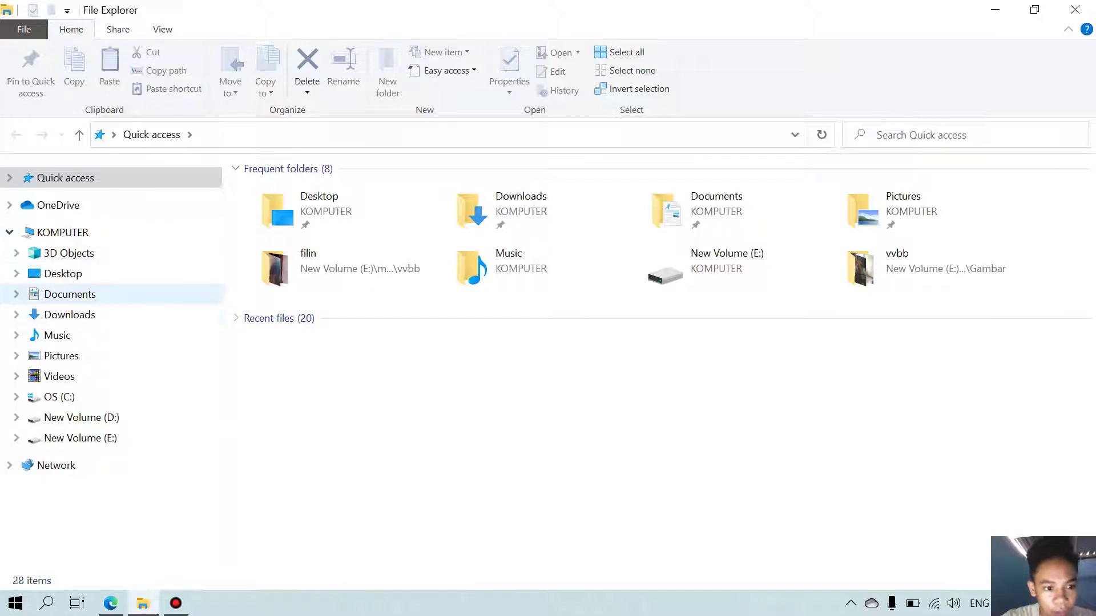
{"action": "left_click", "coordinate": [69, 315]}
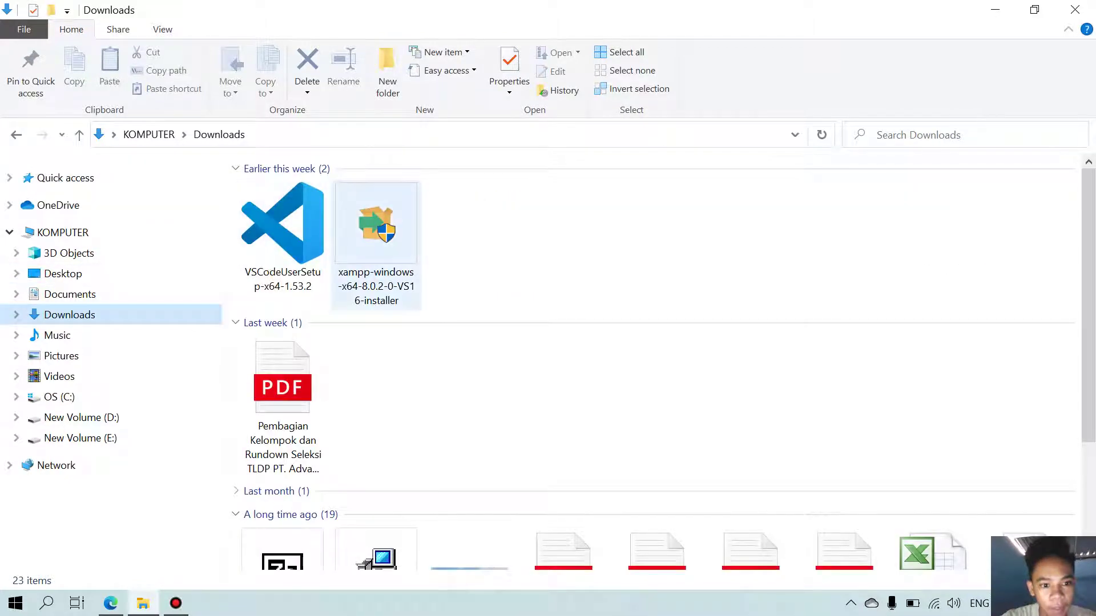
{"action": "double_click", "coordinate": [376, 228]}
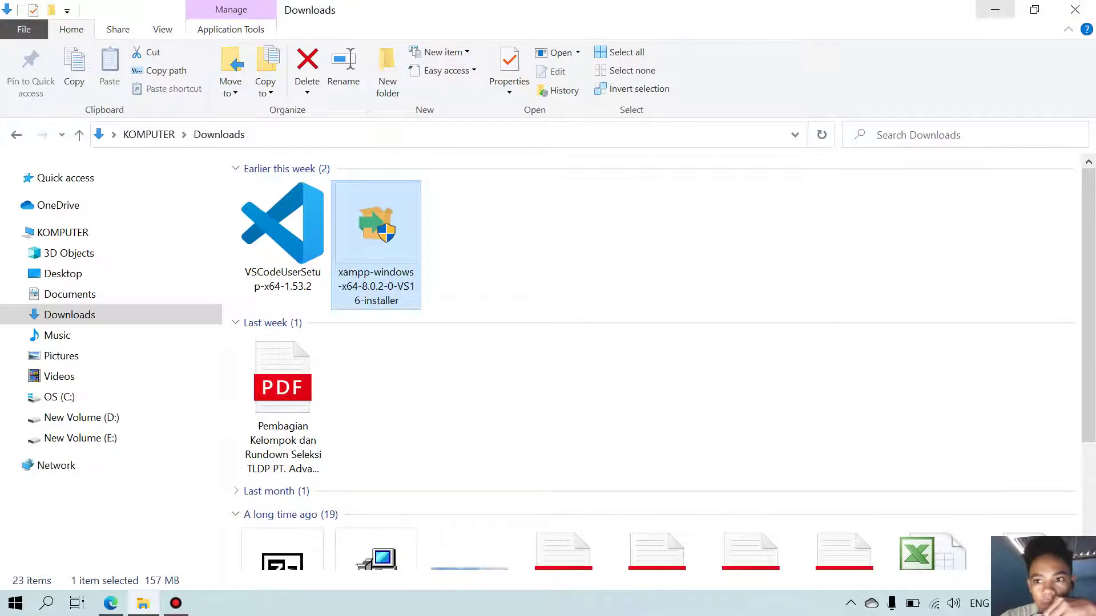
{"action": "left_click", "coordinate": [995, 9]}
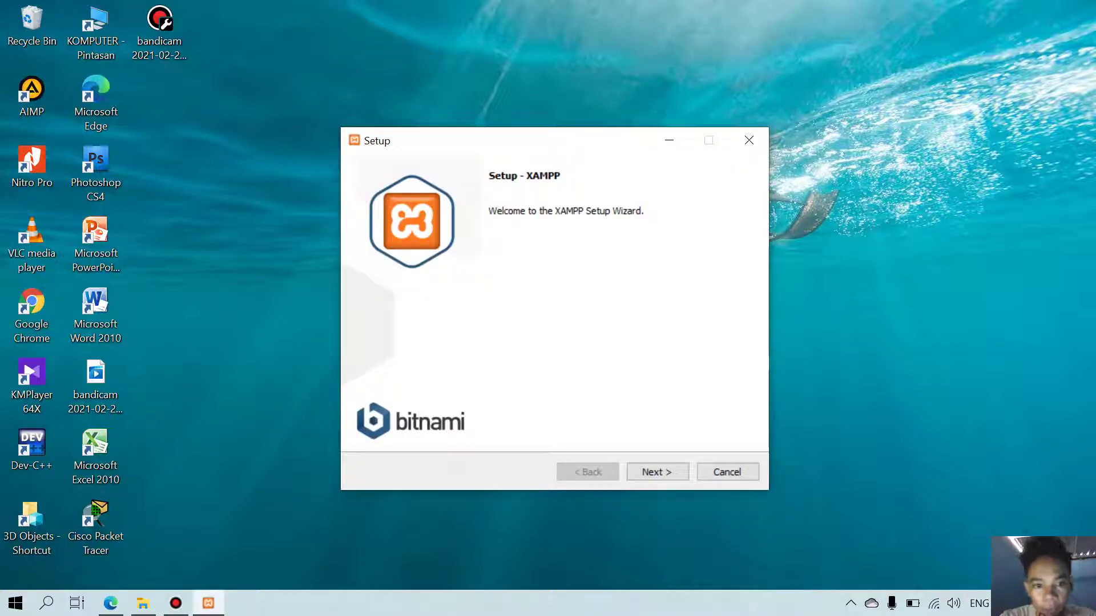
Step: Keep all default XAMPP components and try to accept C:\xampp as the installation folder
{"action": "left_click", "coordinate": [657, 472]}
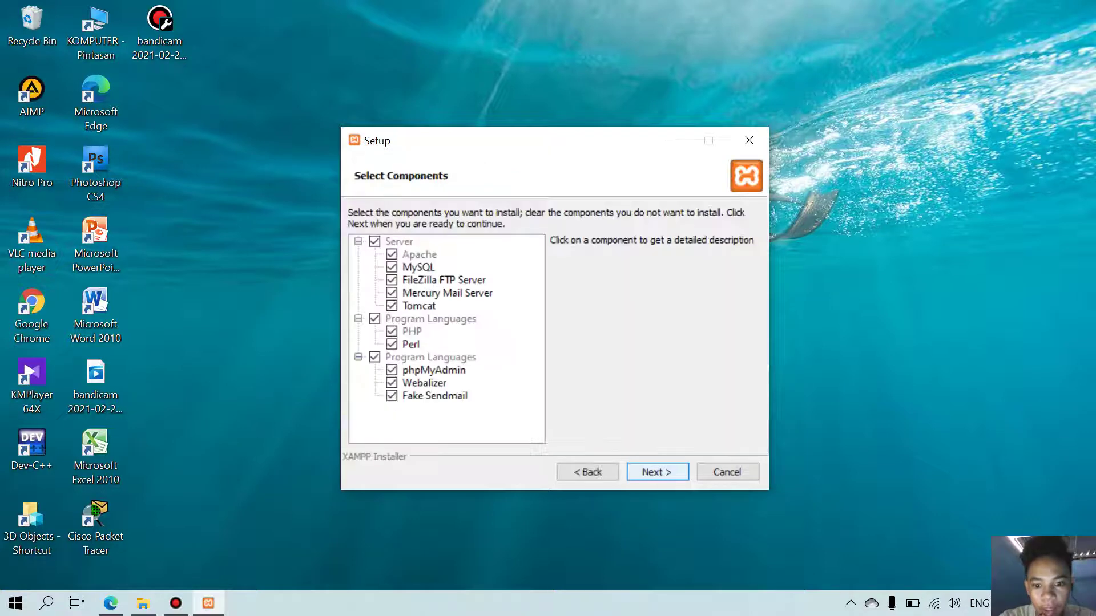
{"action": "left_click", "coordinate": [658, 472]}
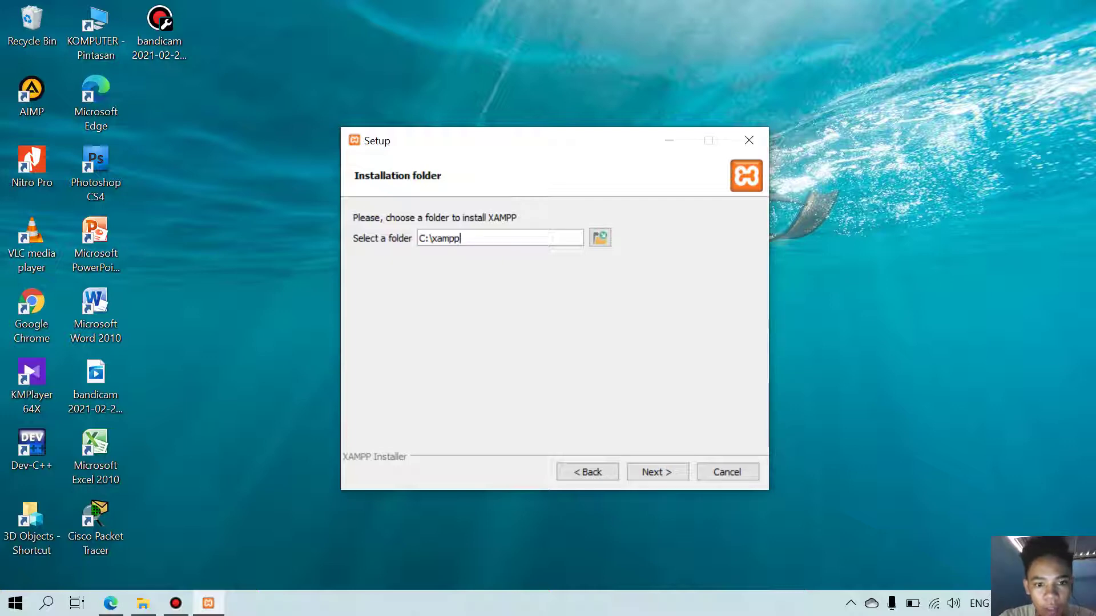
{"action": "left_click", "coordinate": [657, 471]}
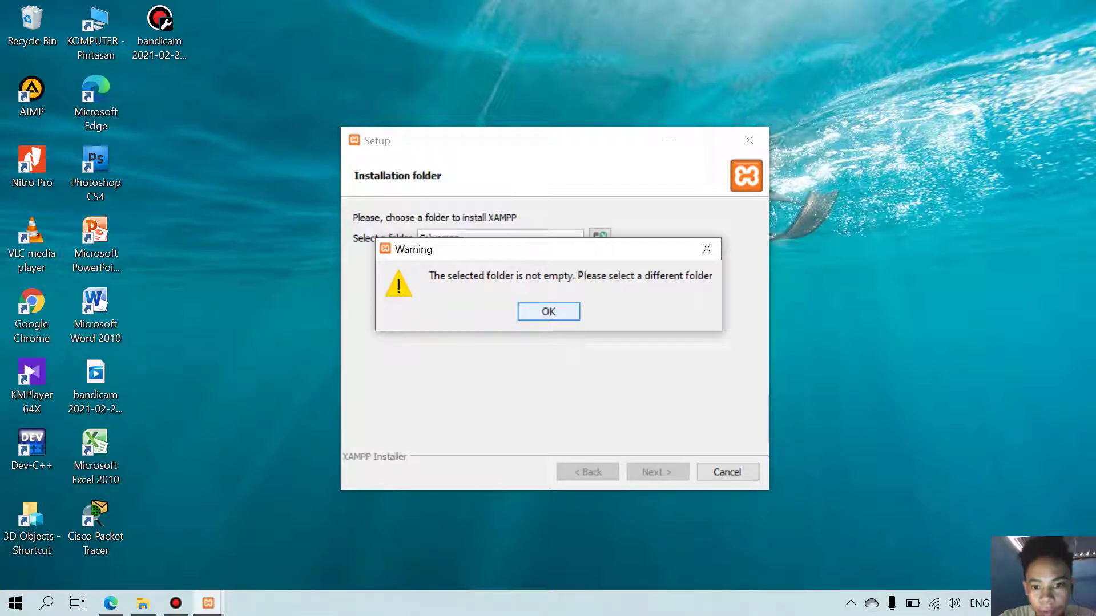
{"action": "key", "text": "Return"}
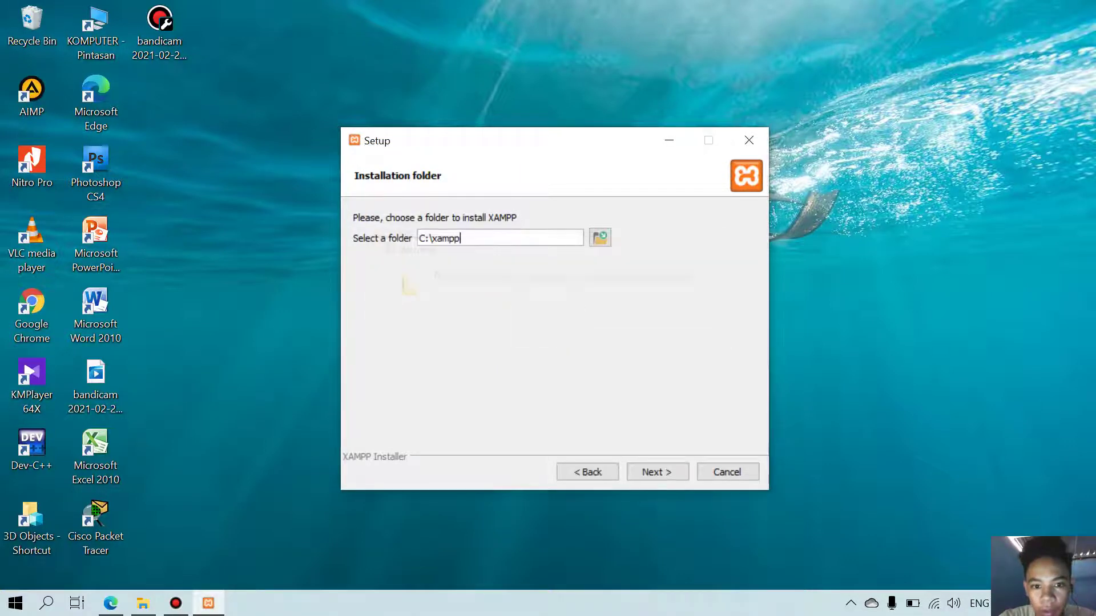
Step: Browse to the OS (C:) drive in the installer and select the xampp folder as the install location
{"action": "left_click", "coordinate": [600, 237]}
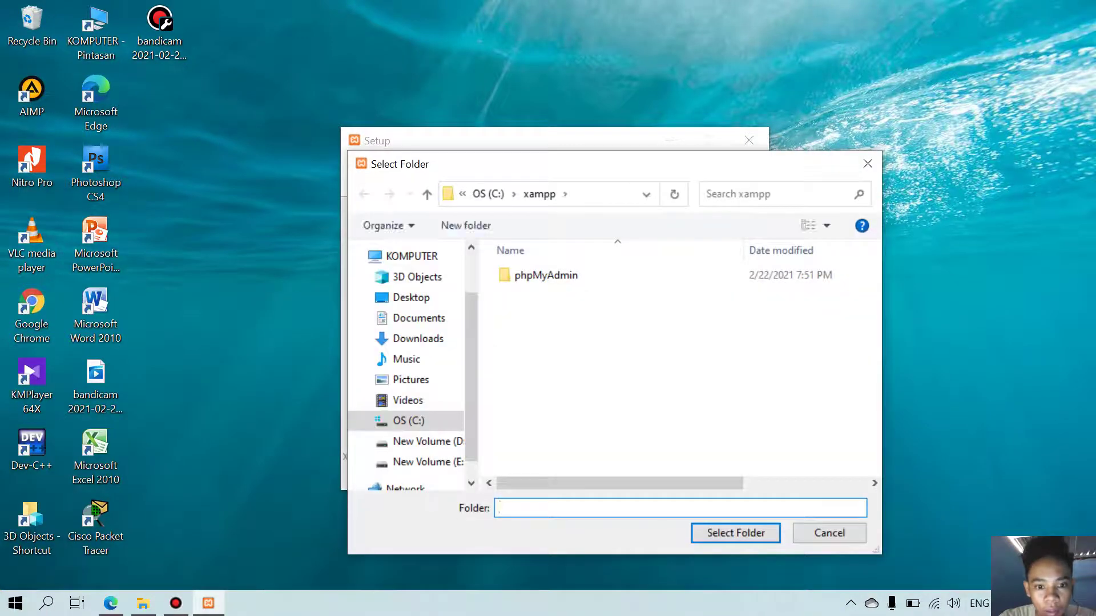
{"action": "left_click", "coordinate": [409, 421]}
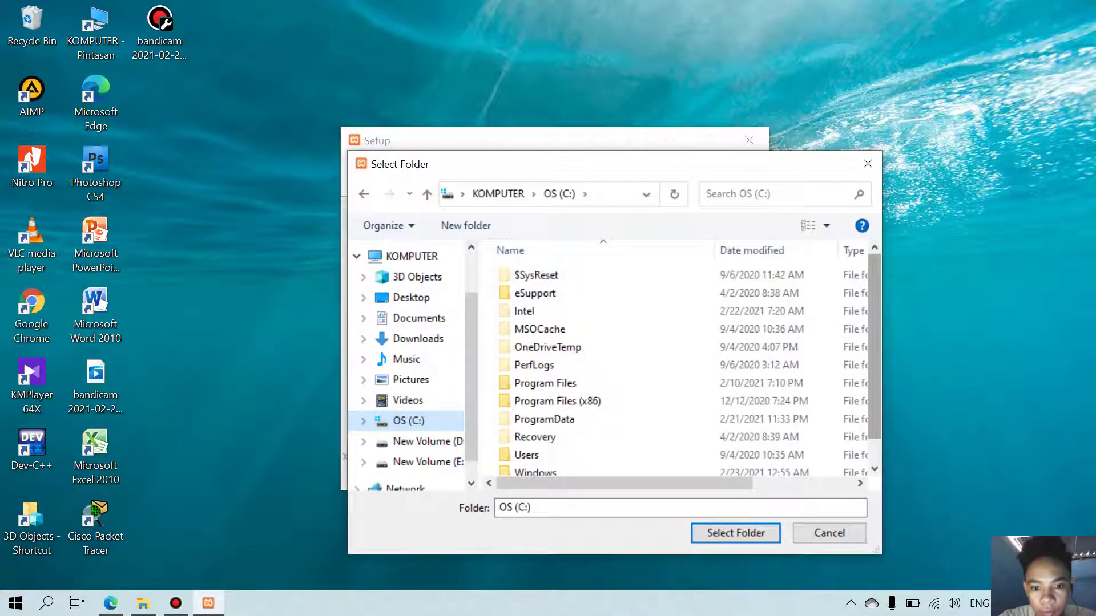
{"action": "scroll", "coordinate": [680, 365], "scroll_direction": "down", "scroll_amount": 1}
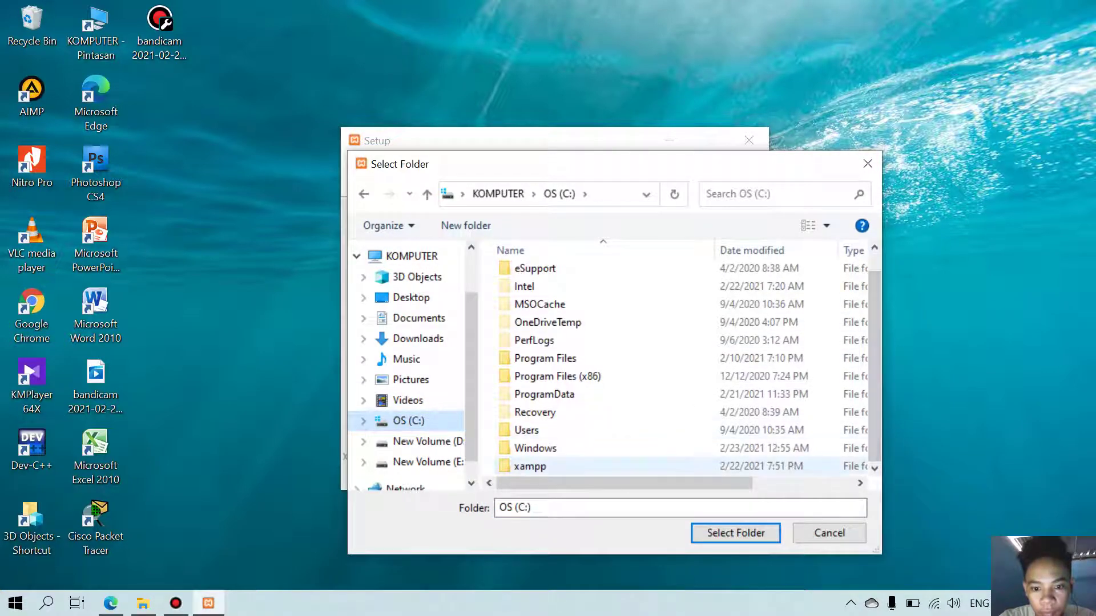
{"action": "left_click", "coordinate": [530, 466]}
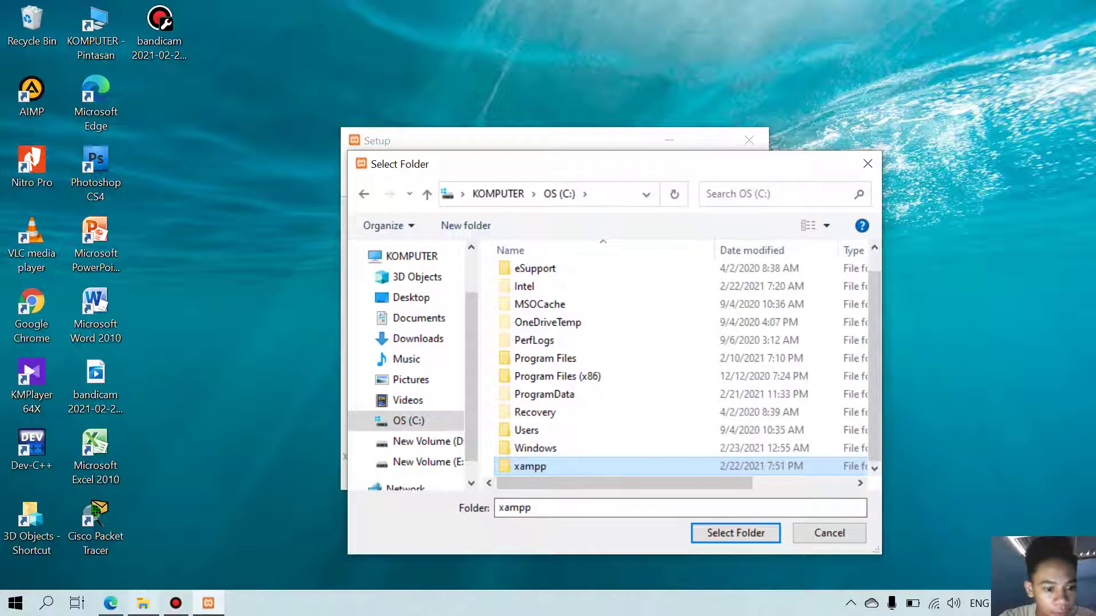
Step: Switch to File Explorer, check the existing xampp folder on the OS (C:) drive and delete it
{"action": "left_click", "coordinate": [143, 603]}
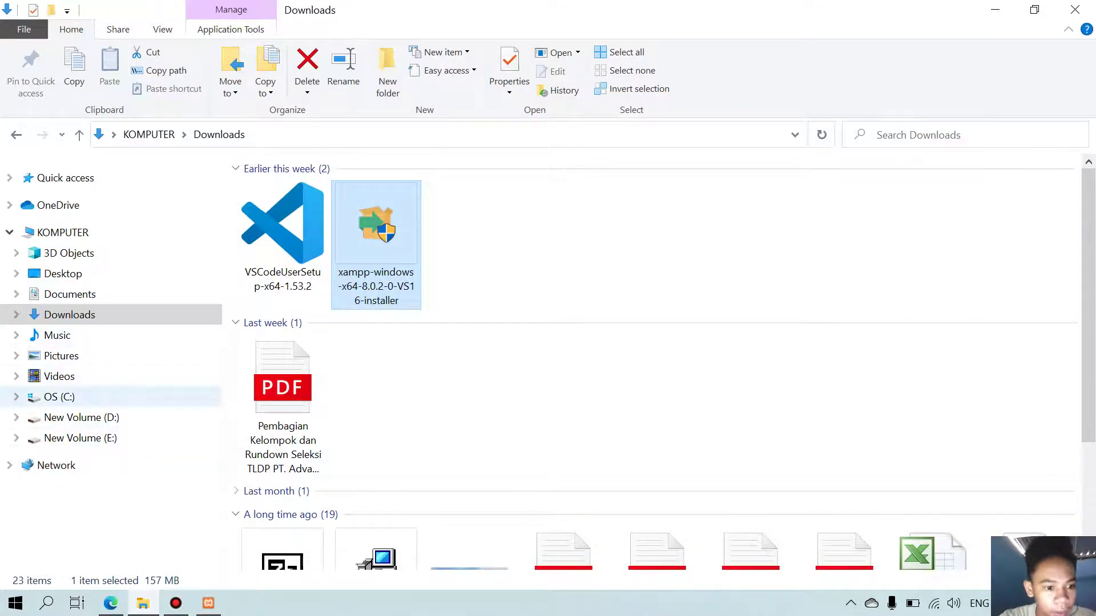
{"action": "left_click", "coordinate": [60, 396]}
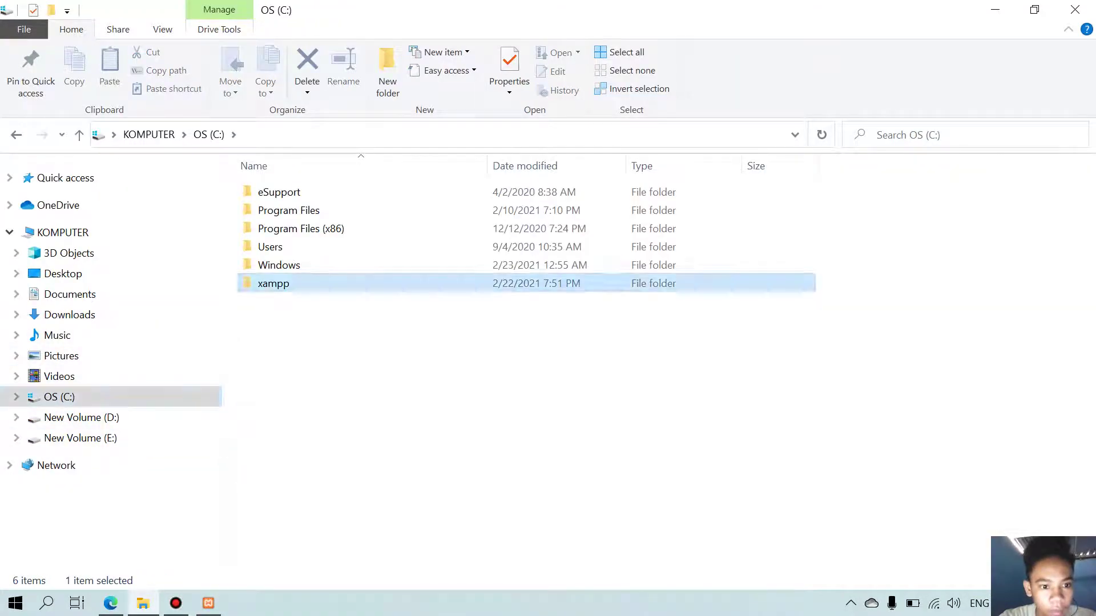
{"action": "double_click", "coordinate": [273, 283]}
{"action": "left_click", "coordinate": [16, 135]}
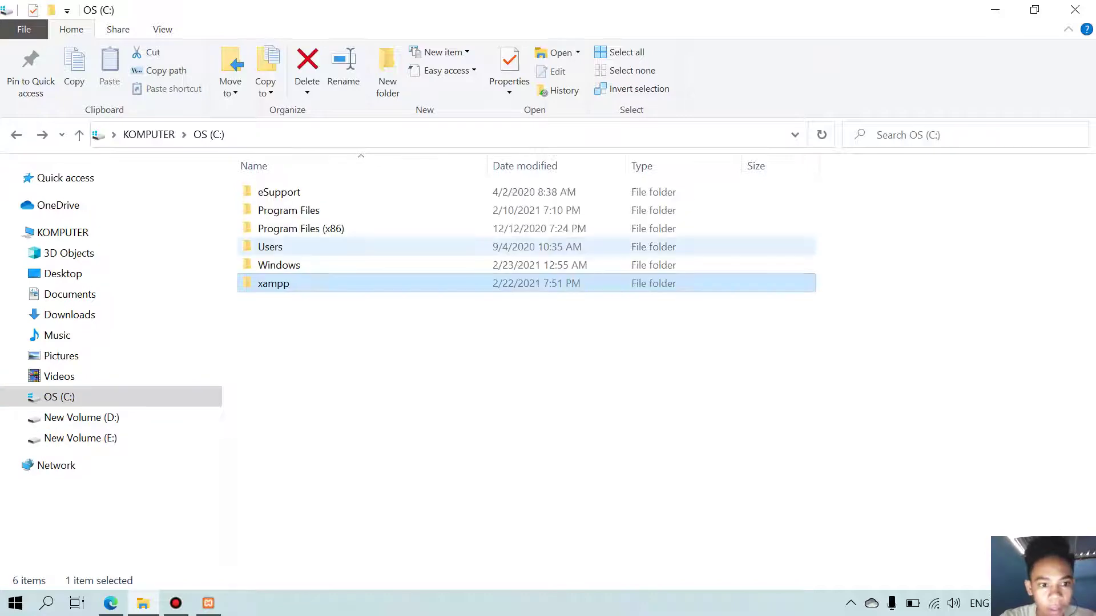
{"action": "left_click_drag", "start_coordinate": [303, 241], "coordinate": [335, 278]}
{"action": "left_click", "coordinate": [303, 283]}
{"action": "right_click", "coordinate": [303, 283]}
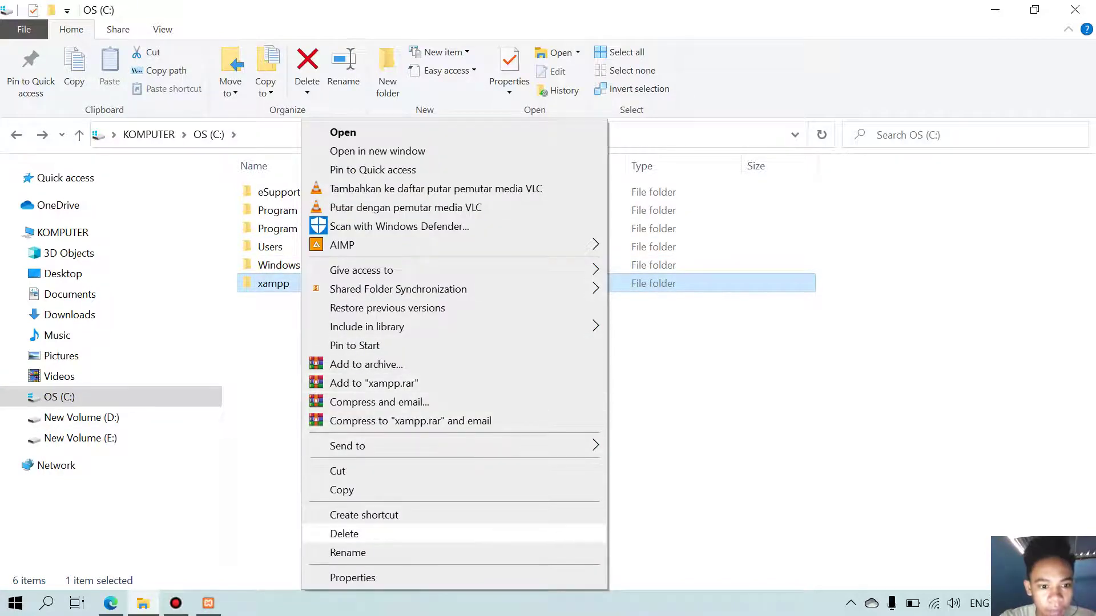
{"action": "left_click", "coordinate": [345, 534]}
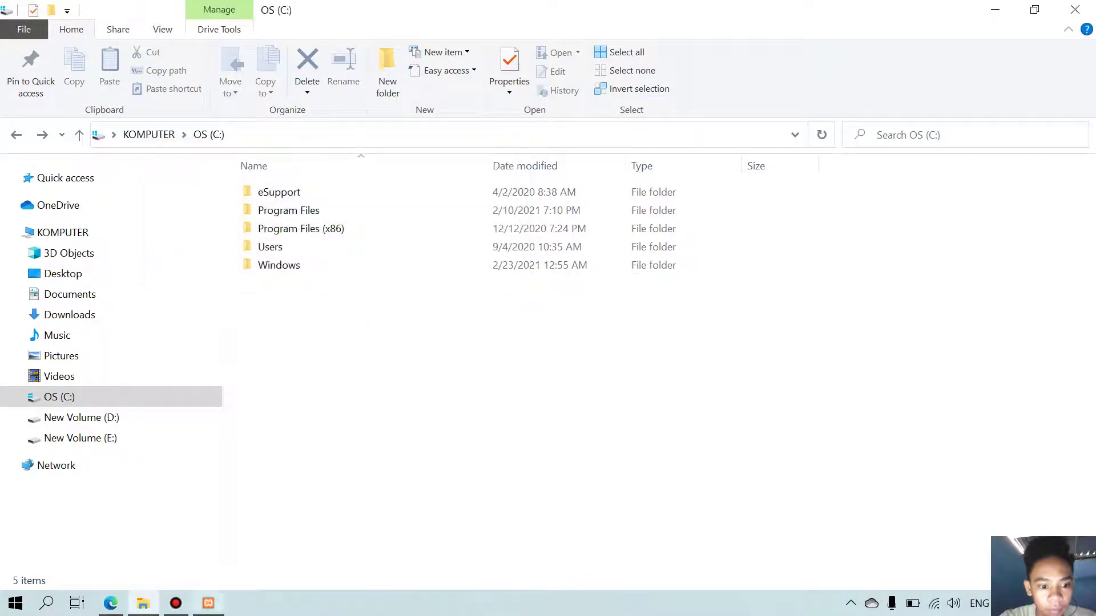
Step: Return to the XAMPP installer and confirm C:\xampp as the installation folder
{"action": "left_click", "coordinate": [208, 603]}
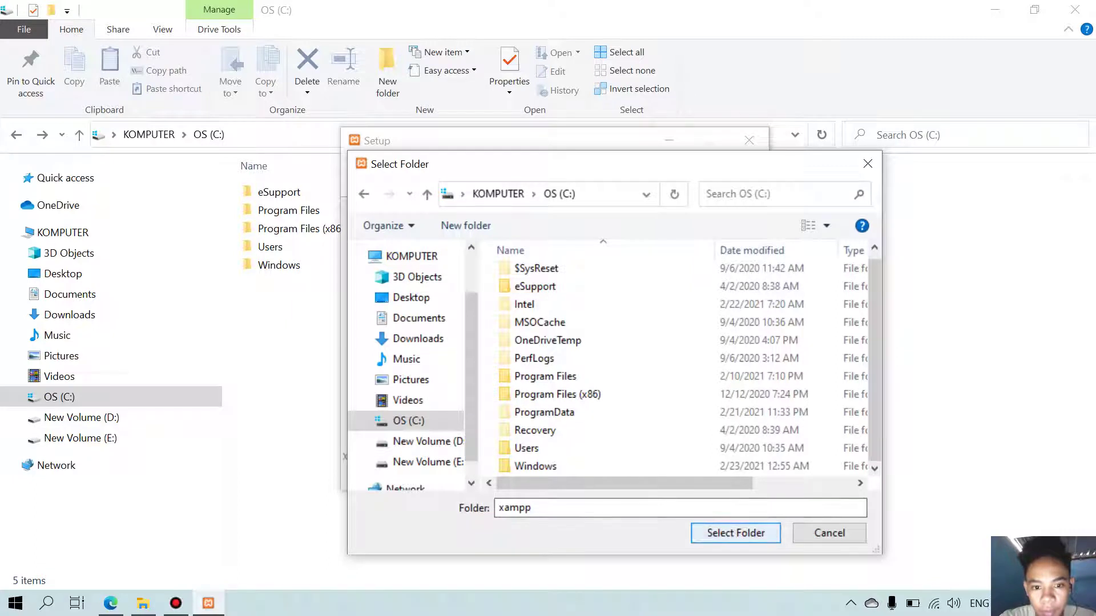
{"action": "left_click", "coordinate": [736, 533]}
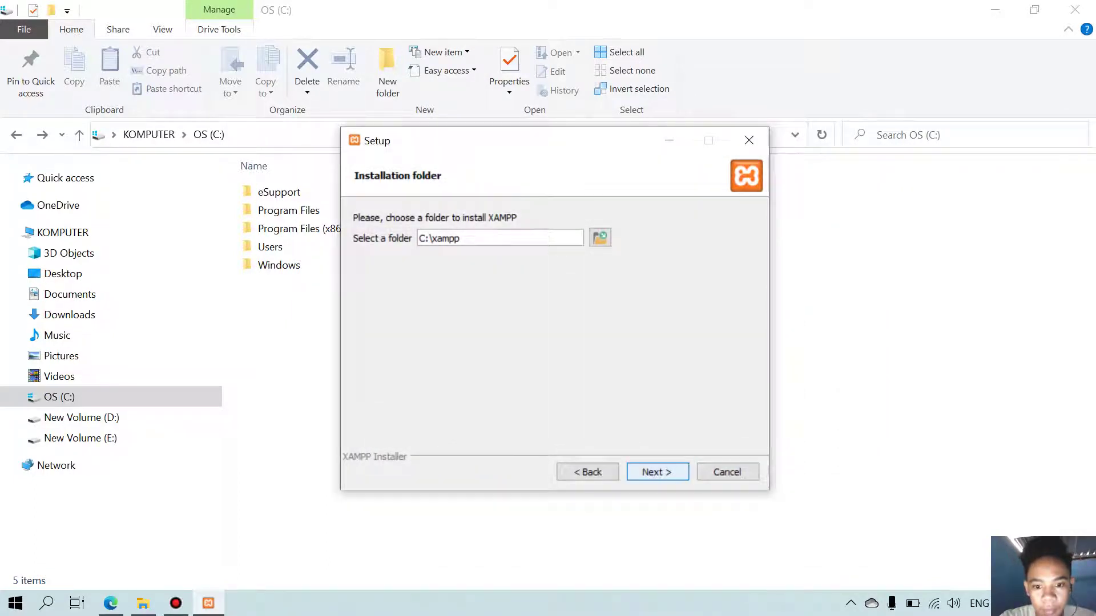
{"action": "left_click", "coordinate": [657, 472]}
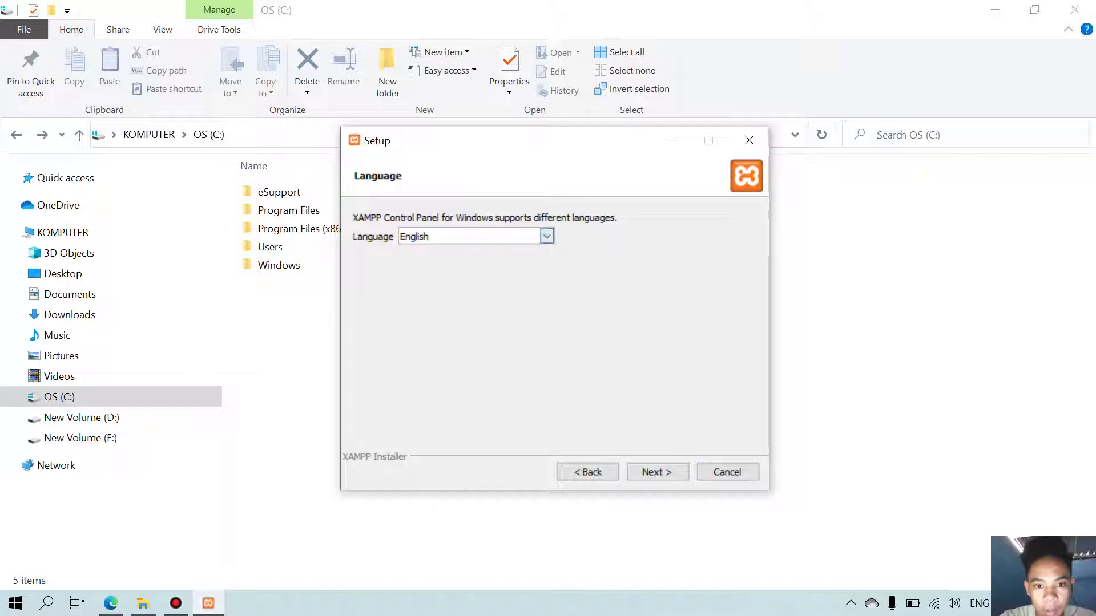
Step: Choose English as the Control Panel language, keep the Bitnami information option enabled and start the XAMPP installation
{"action": "left_click", "coordinate": [547, 237]}
{"action": "left_click", "coordinate": [422, 249]}
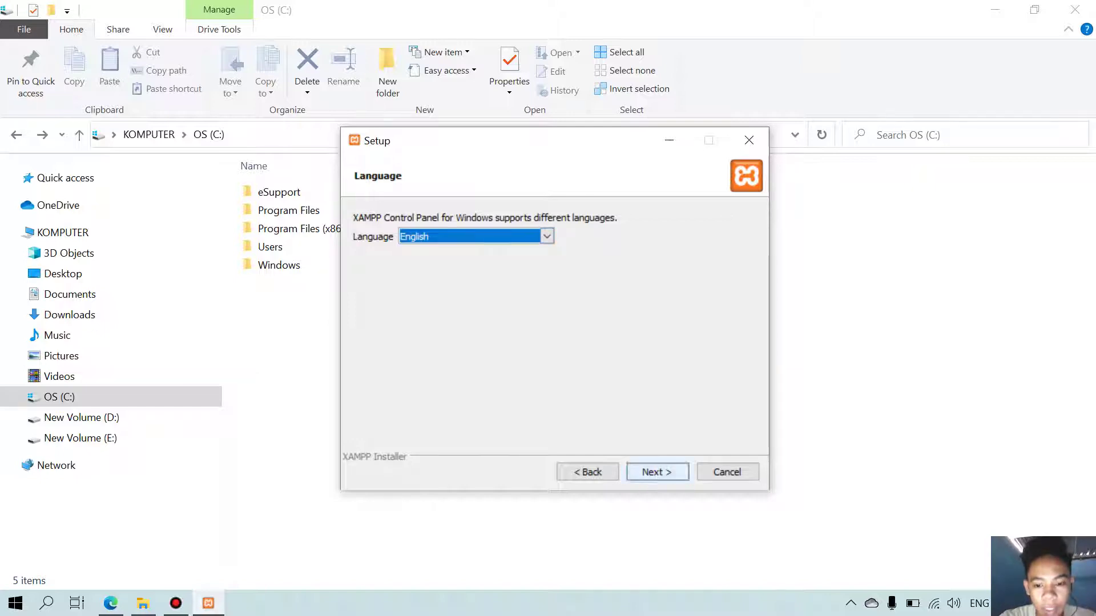
{"action": "left_click", "coordinate": [658, 472]}
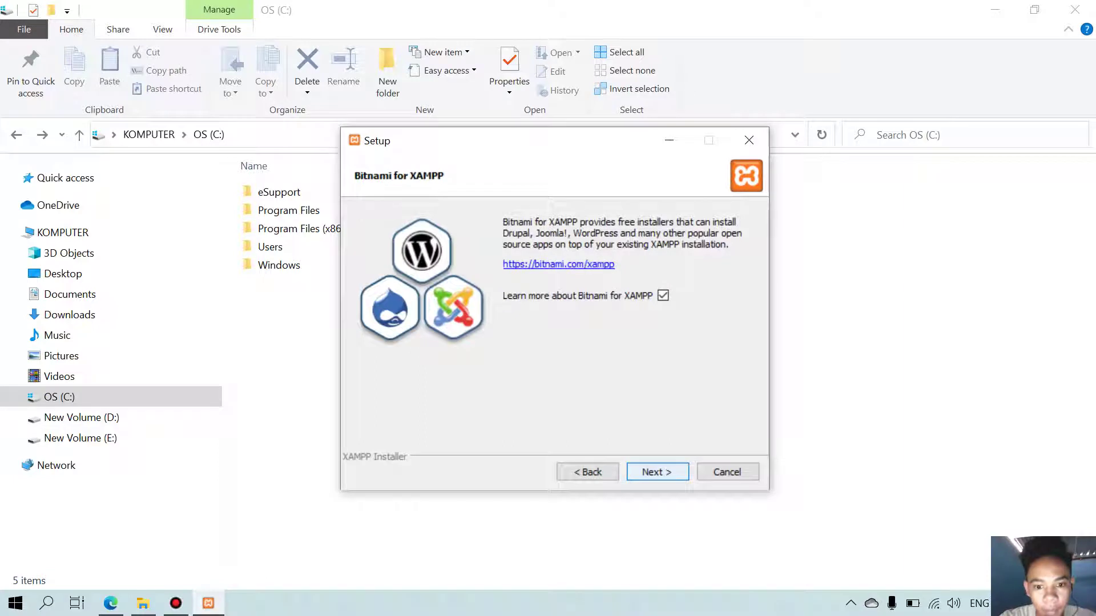
{"action": "key", "text": "Return"}
{"action": "key", "text": "Return"}
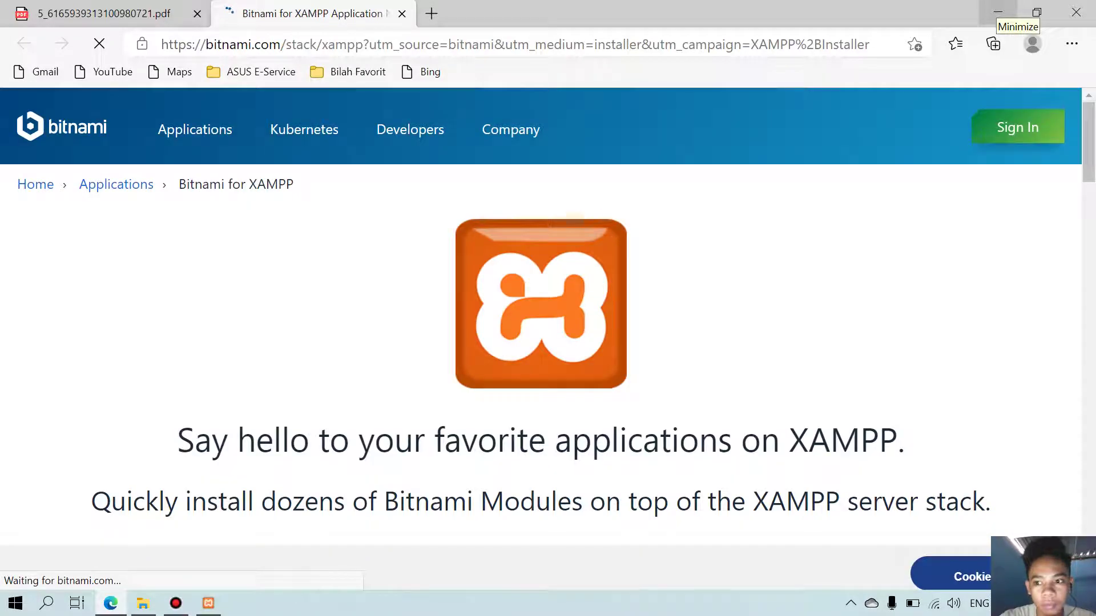
Step: Minimize the browser and File Explorer, then finish the XAMPP setup with the option to start the Control Panel enabled
{"action": "left_click", "coordinate": [997, 12]}
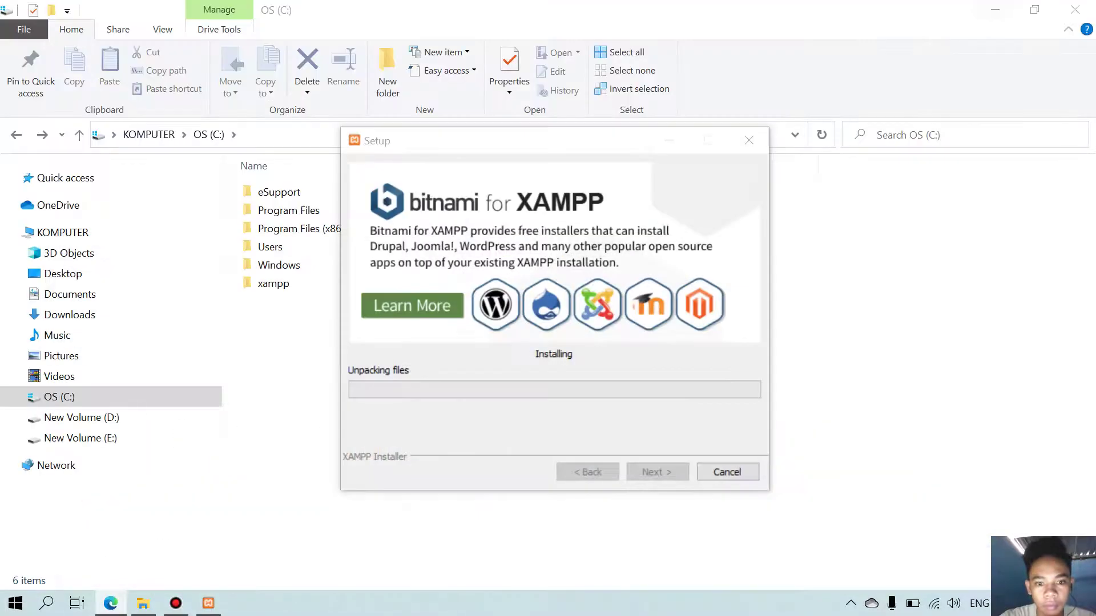
{"action": "left_click", "coordinate": [996, 10]}
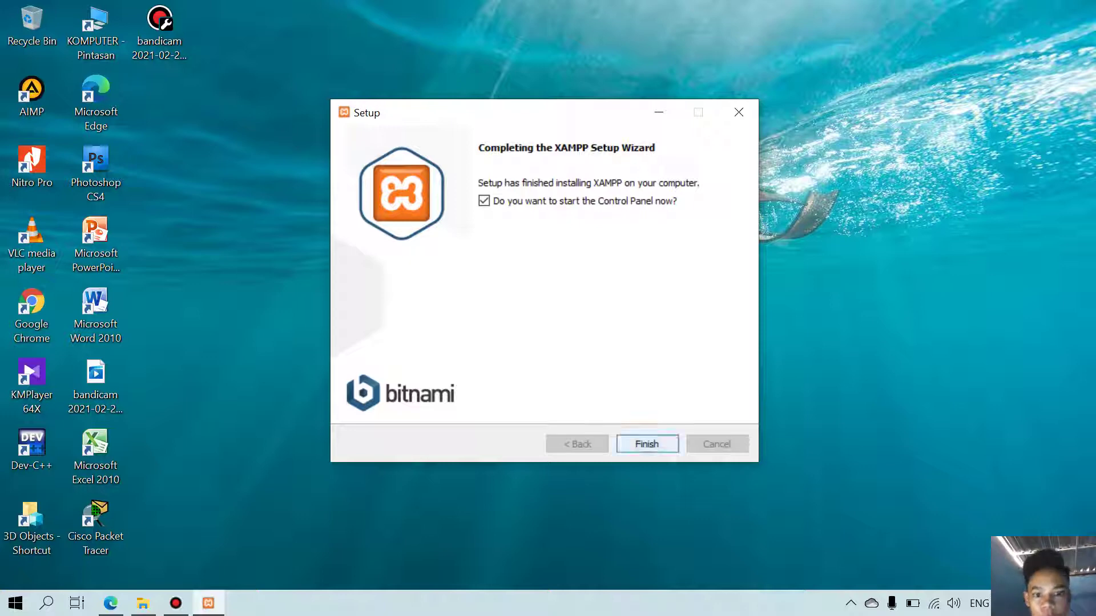
{"action": "left_click", "coordinate": [648, 444]}
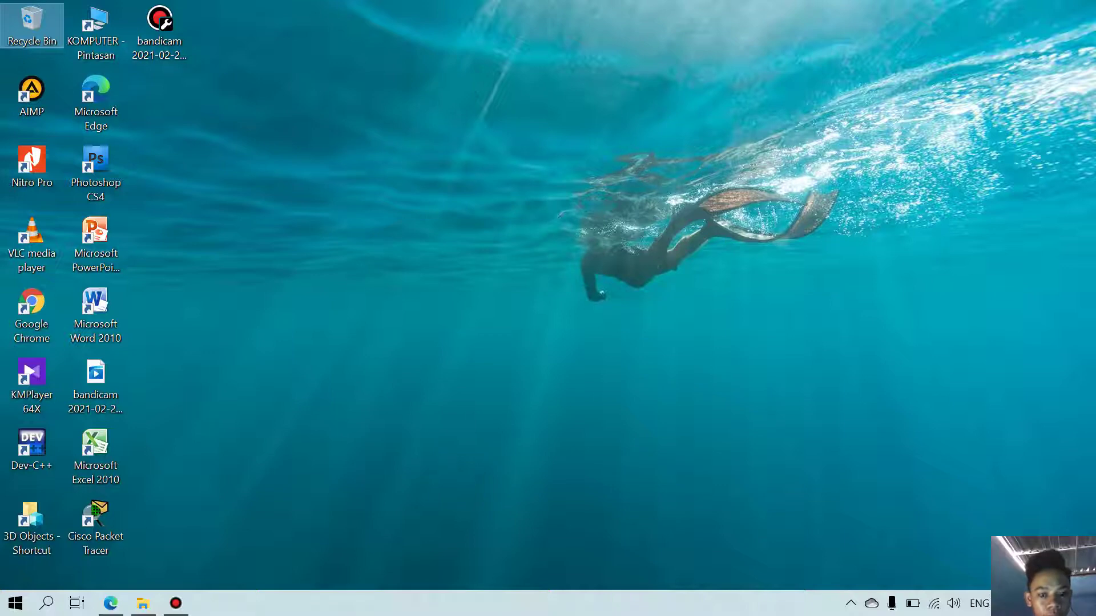
Step: Search Windows for "xam" and launch the XAMPP Control Panel
{"action": "left_click", "coordinate": [47, 603]}
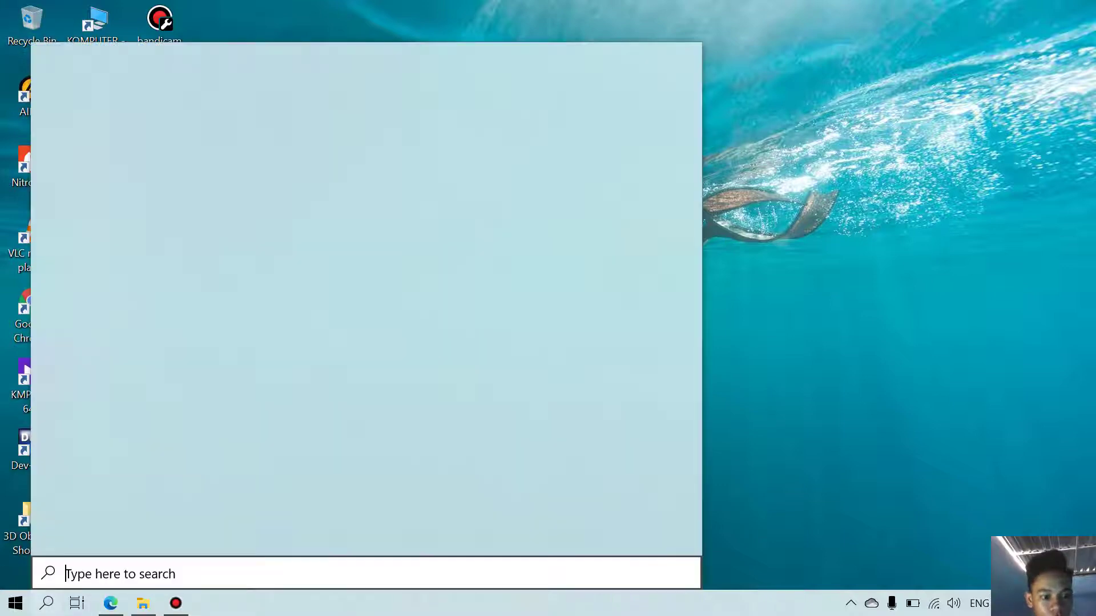
{"action": "type", "text": "xa"}
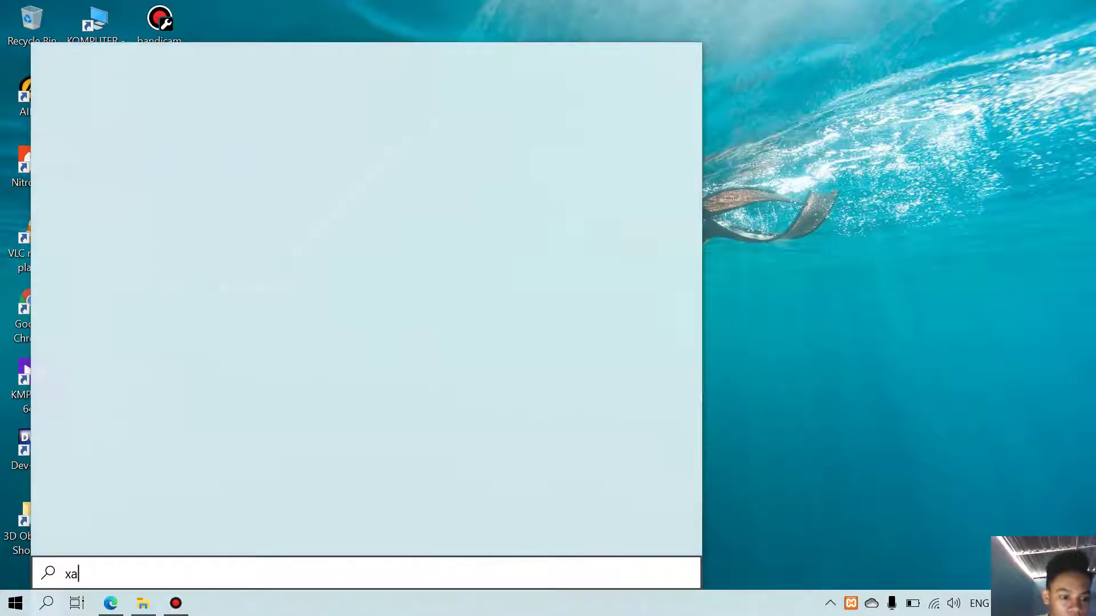
{"action": "type", "text": "m"}
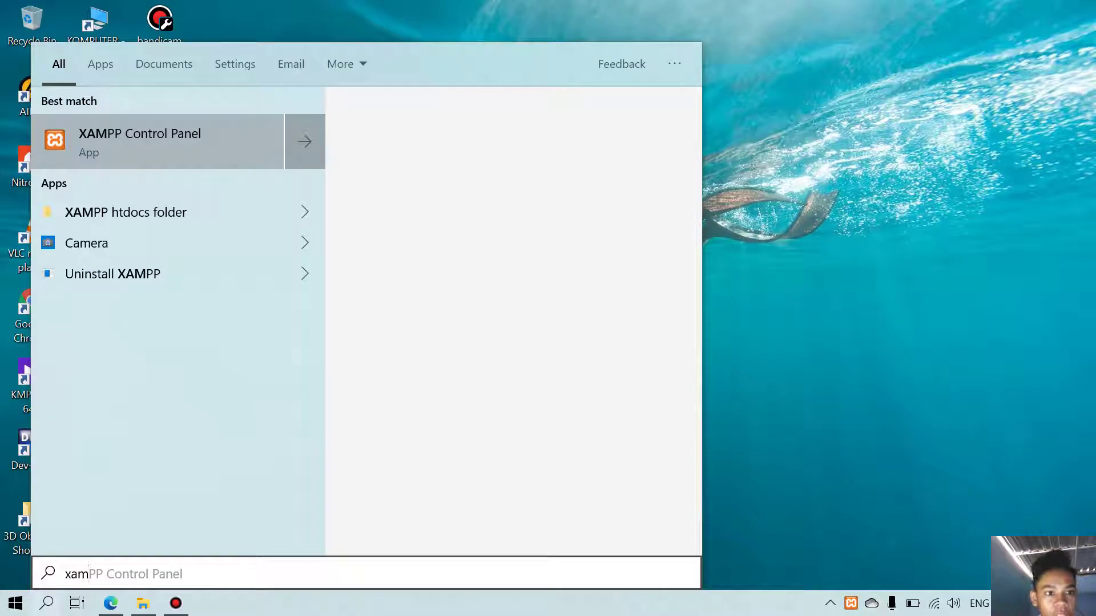
{"action": "key", "text": "Return"}
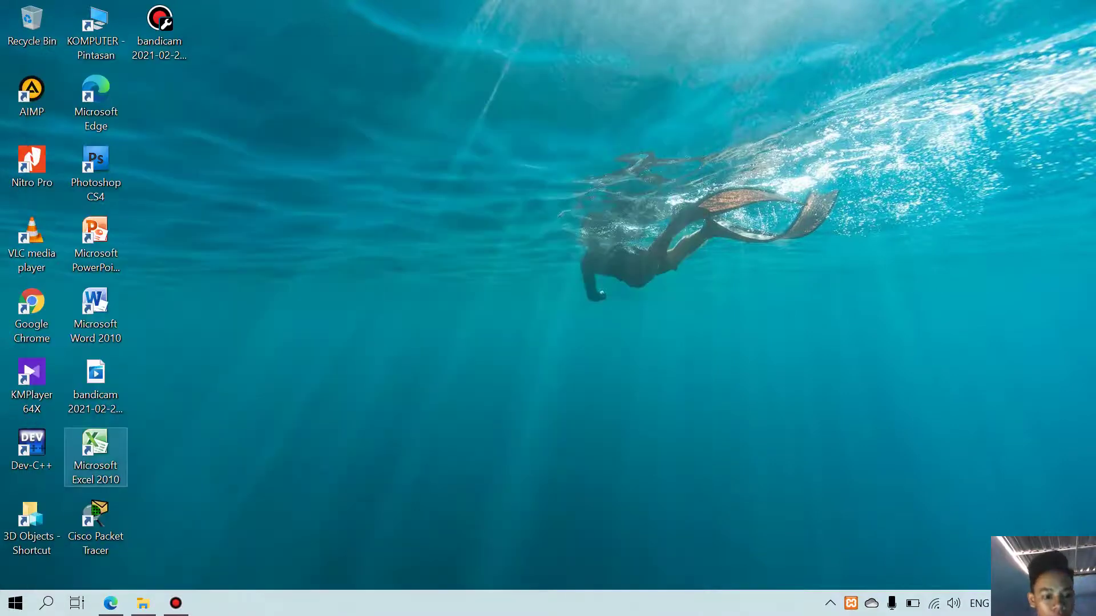
Step: Run the VSCodeUserSetup-x64-1.53.2 installer from the Downloads folder and minimize File Explorer and the XAMPP Control Panel
{"action": "left_click", "coordinate": [143, 603]}
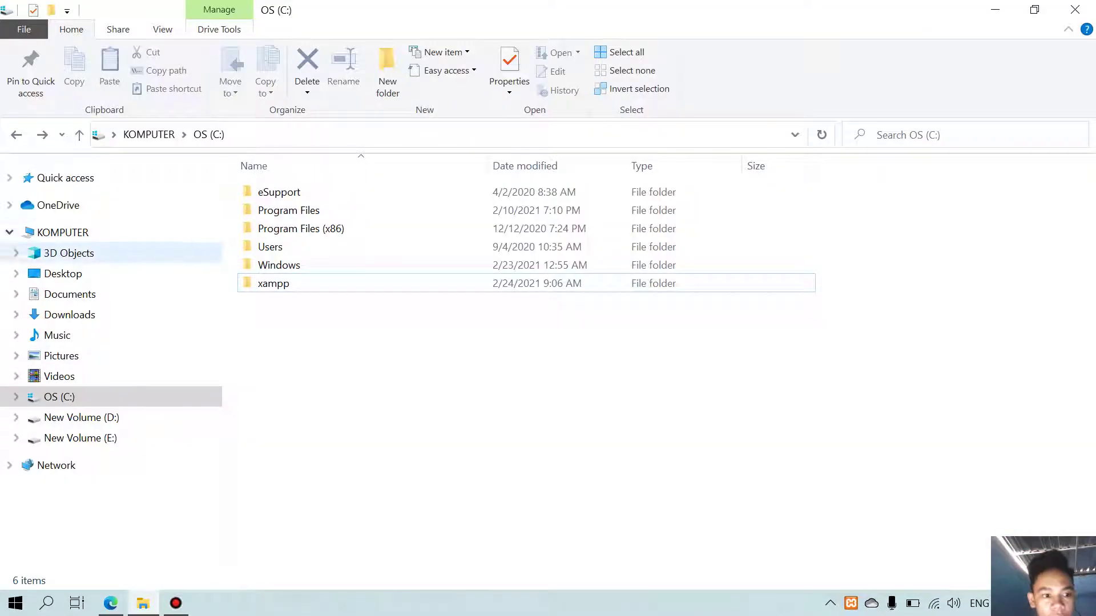
{"action": "left_click", "coordinate": [69, 314]}
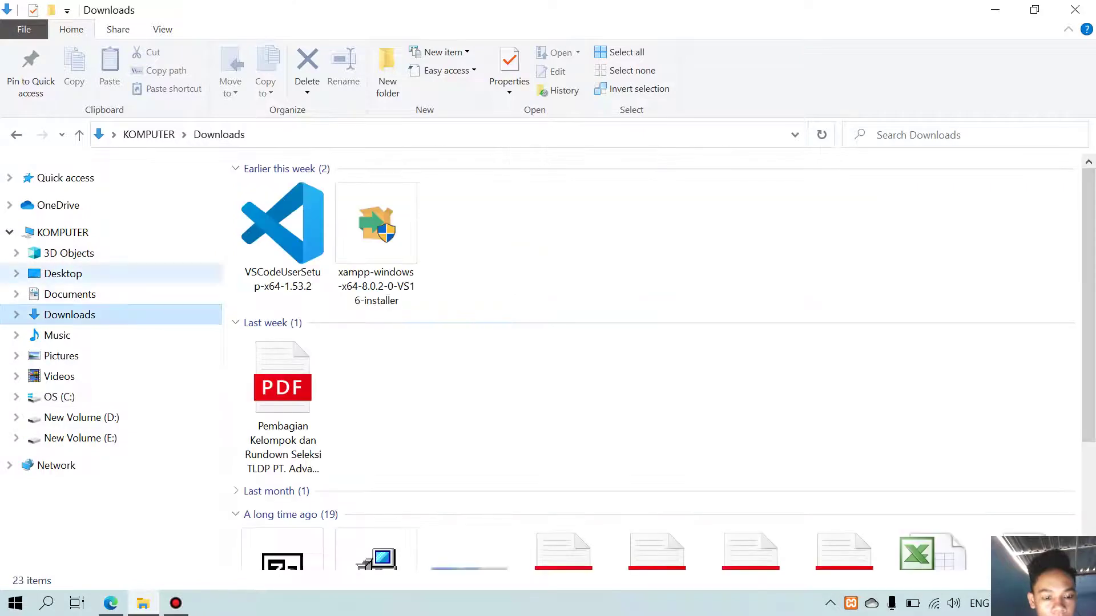
{"action": "left_click", "coordinate": [314, 266]}
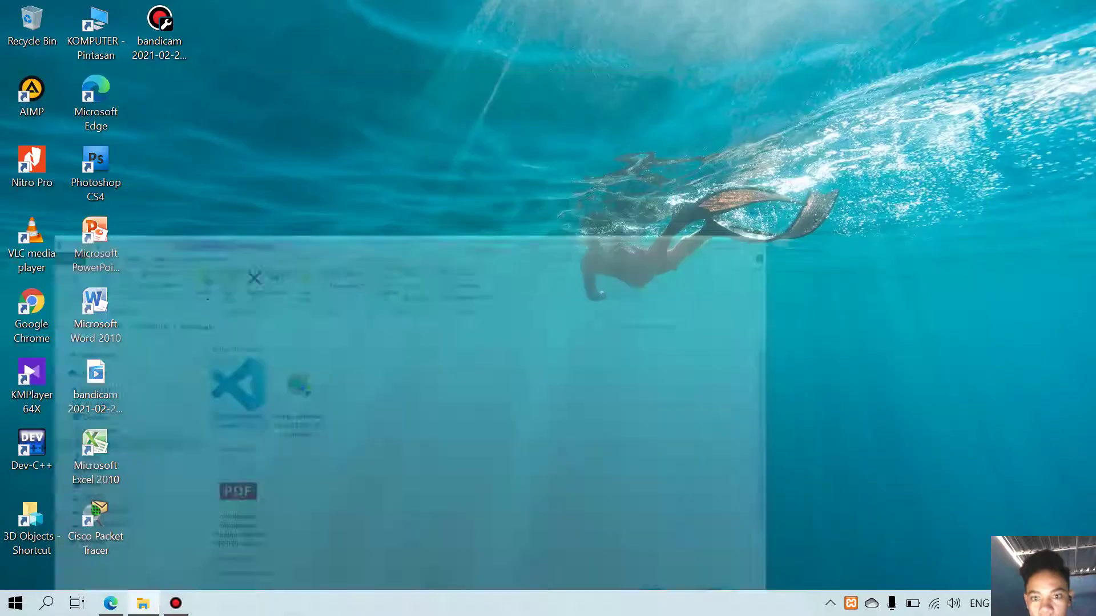
{"action": "left_click", "coordinate": [994, 10]}
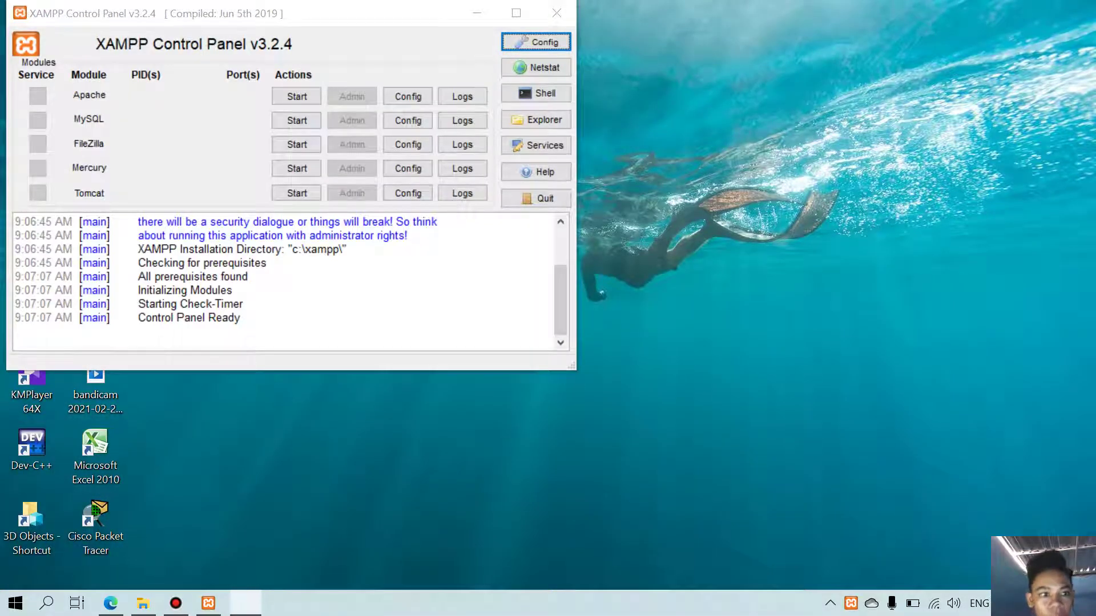
{"action": "left_click_drag", "start_coordinate": [354, 13], "coordinate": [396, 22]}
{"action": "left_click", "coordinate": [519, 21]}
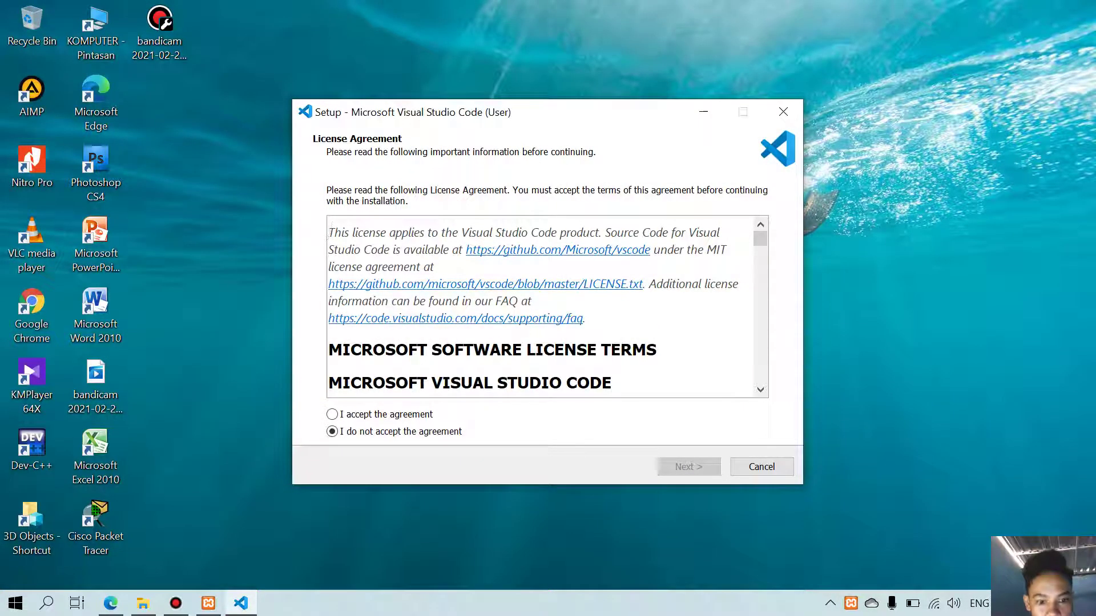
Step: Accept the Visual Studio Code license agreement and keep the default destination and Start Menu folders
{"action": "left_click", "coordinate": [332, 414]}
{"action": "key", "text": "Return"}
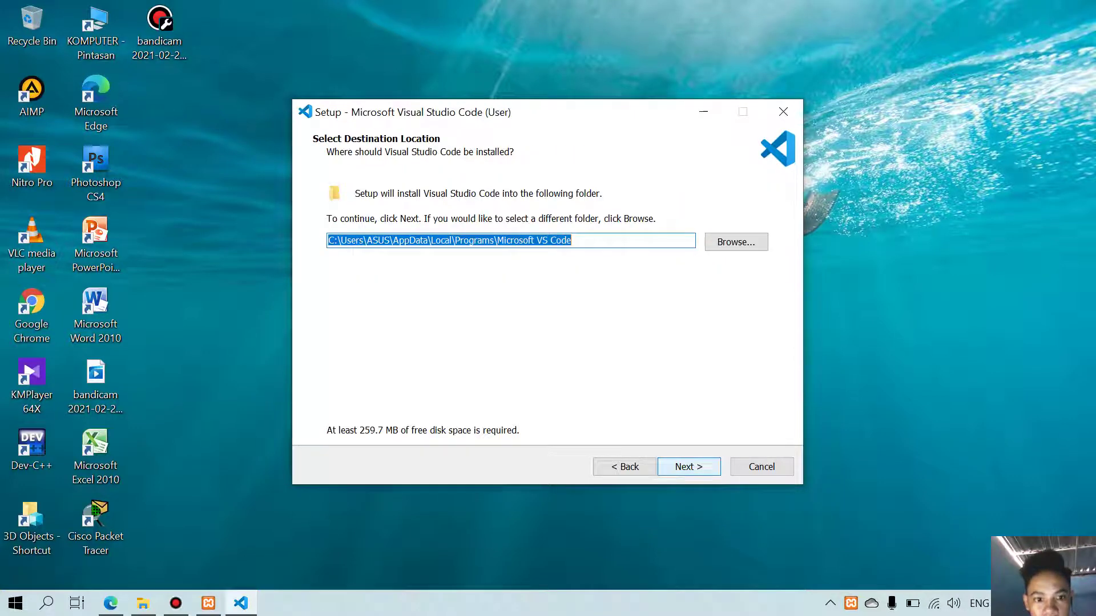
{"action": "key", "text": "Return"}
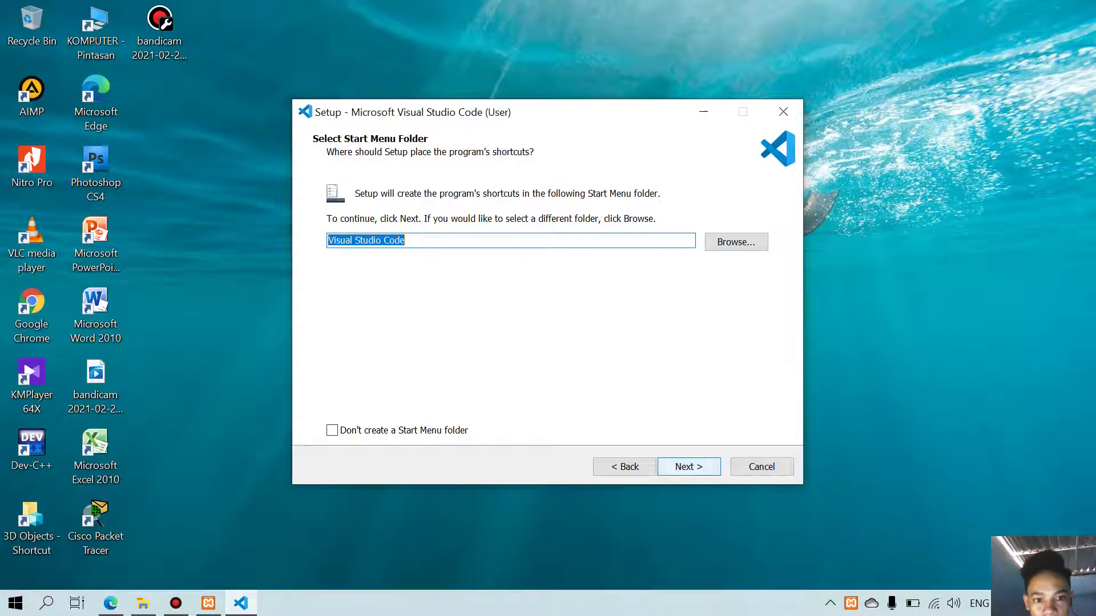
{"action": "key", "text": "Return"}
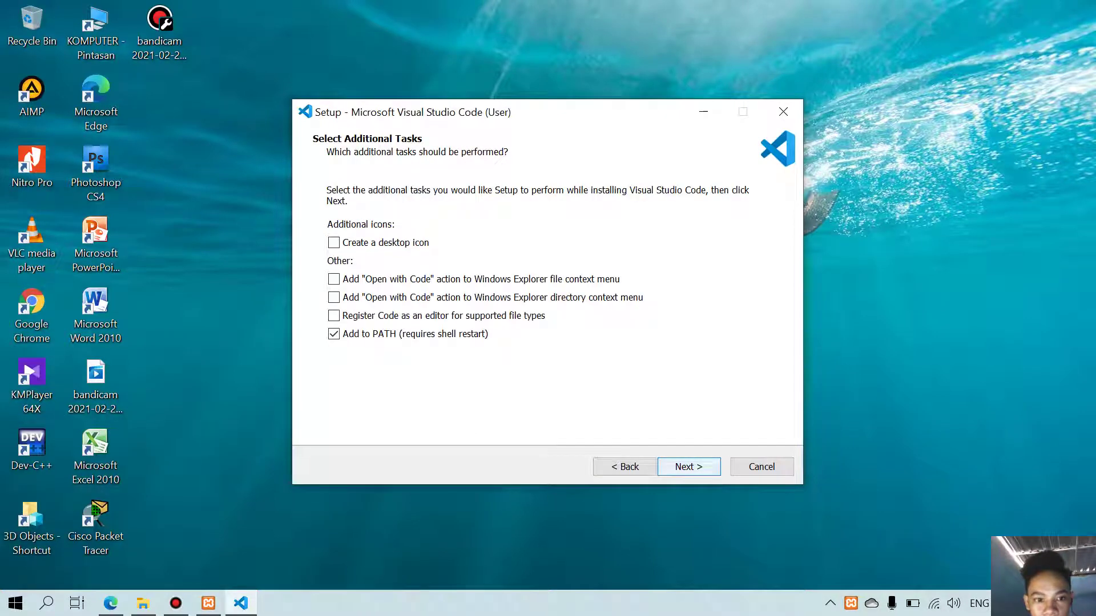
Step: Enable the desktop icon, keep Add to PATH enabled, install Visual Studio Code and finish setup with the launch option enabled
{"action": "key", "text": "Return"}
{"action": "left_click", "coordinate": [334, 243]}
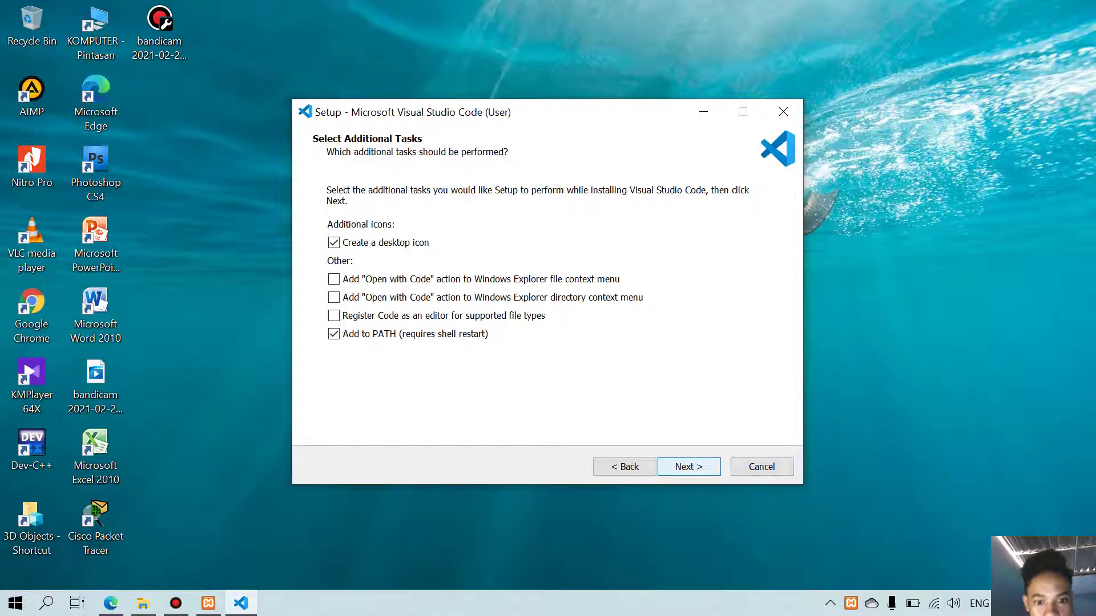
{"action": "key", "text": "Return"}
{"action": "key", "text": "Return"}
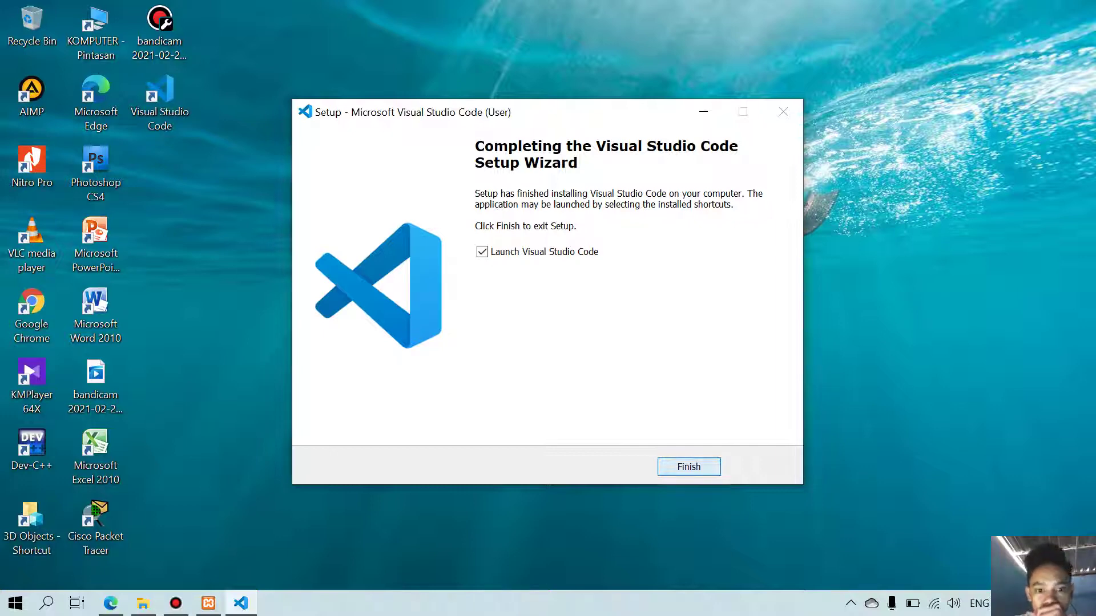
{"action": "left_click", "coordinate": [670, 467]}
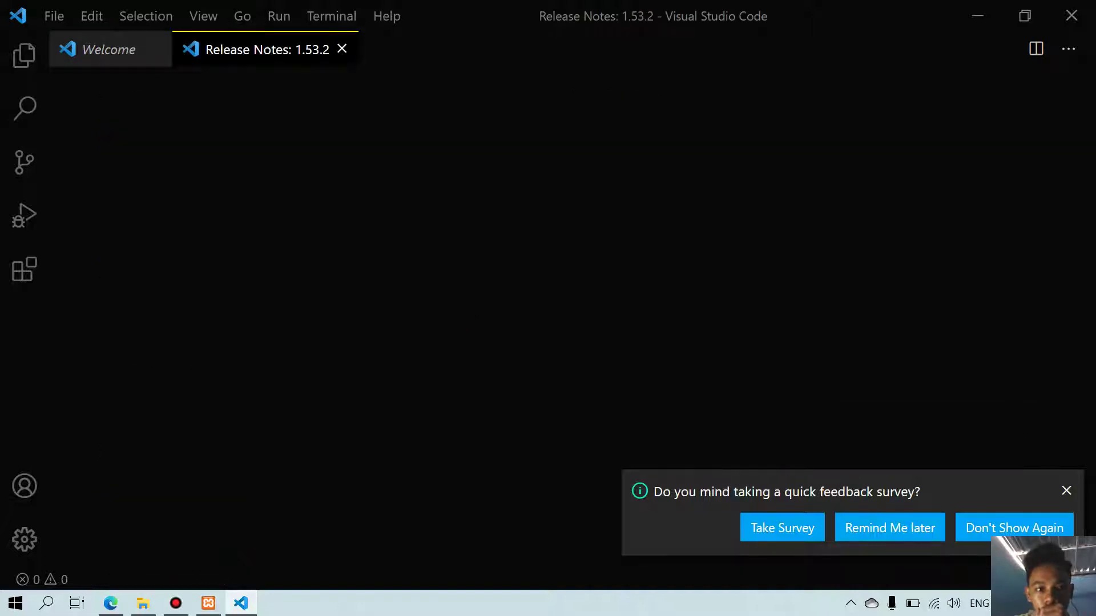
Step: Close Visual Studio Code, switch to the assignment PDF in Microsoft Edge and close the Bitnami for XAMPP page
{"action": "key", "text": "alt+F4"}
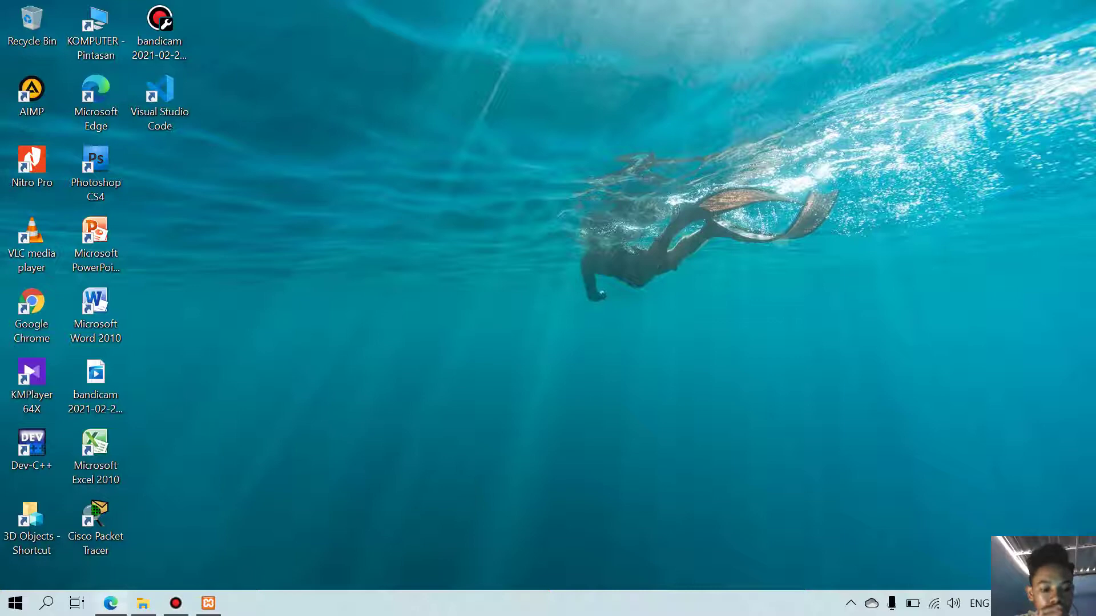
{"action": "left_click", "coordinate": [110, 603]}
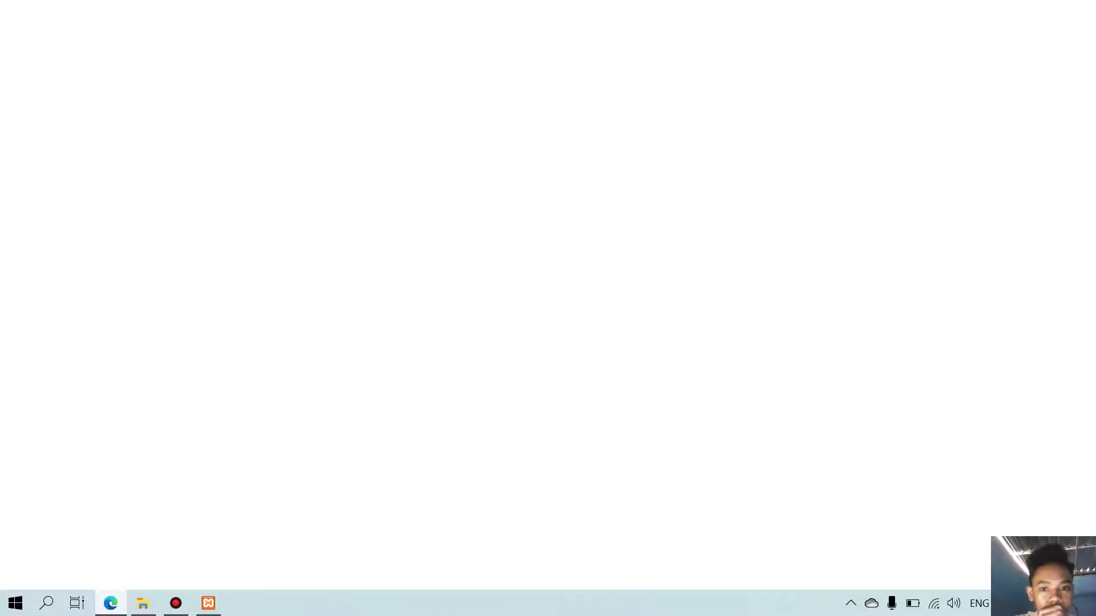
{"action": "left_click", "coordinate": [111, 603]}
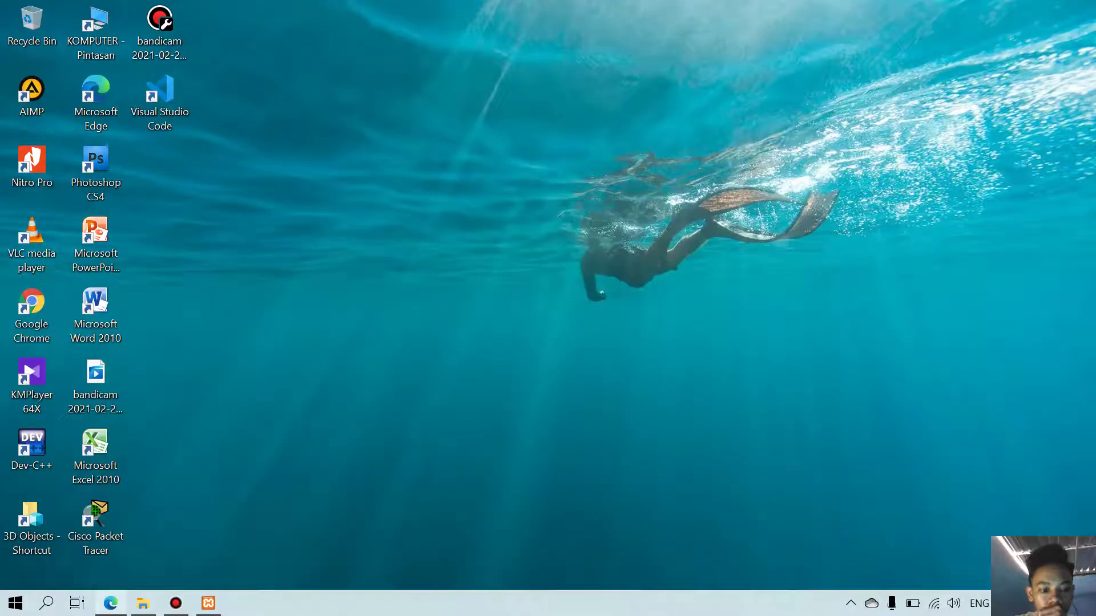
{"action": "left_click", "coordinate": [111, 603]}
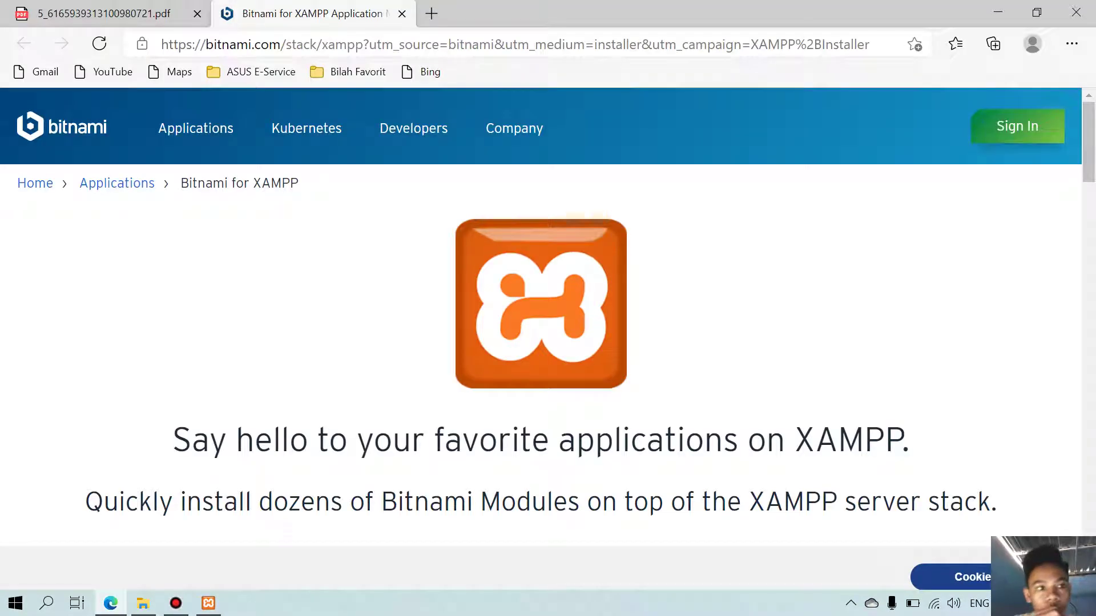
{"action": "left_click", "coordinate": [104, 14]}
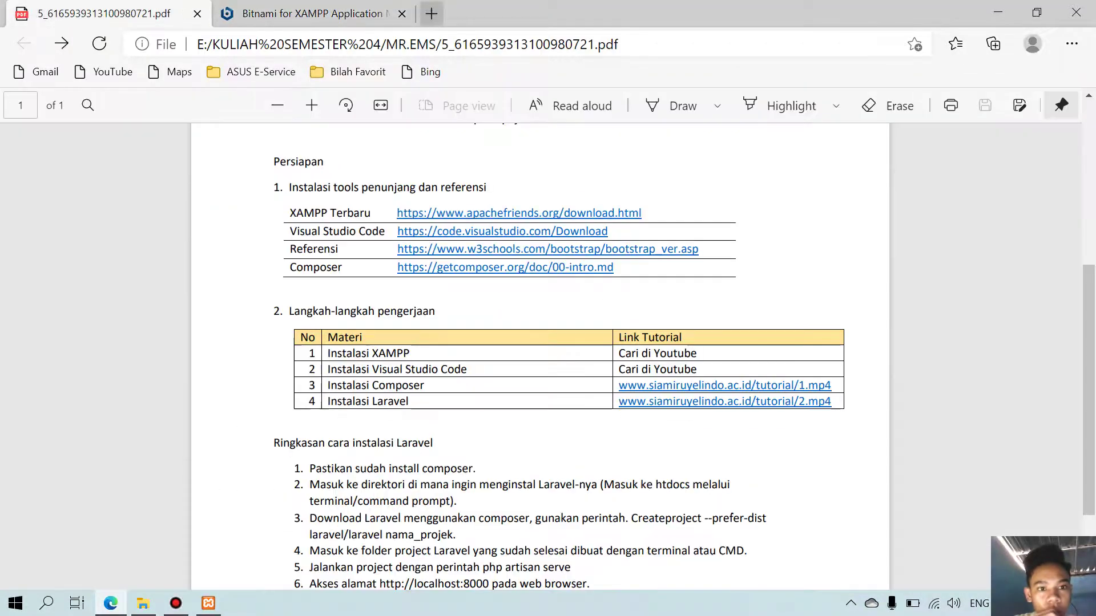
{"action": "left_click", "coordinate": [402, 14]}
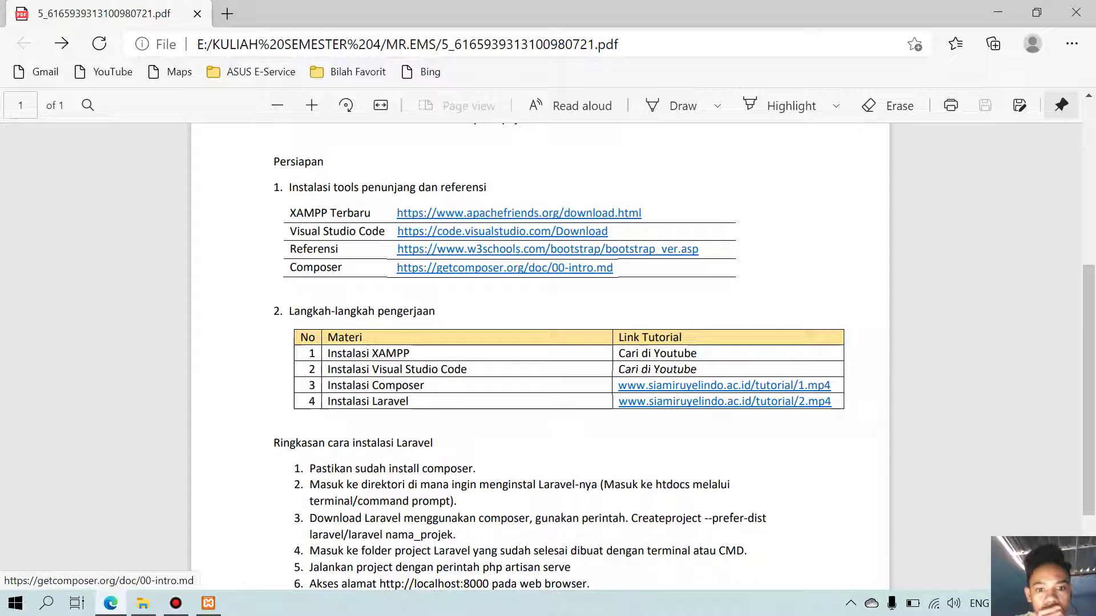
Step: Open the Composer link from the PDF and download Composer-Setup.exe from the Using the Installer section for Windows
{"action": "left_click", "coordinate": [504, 268]}
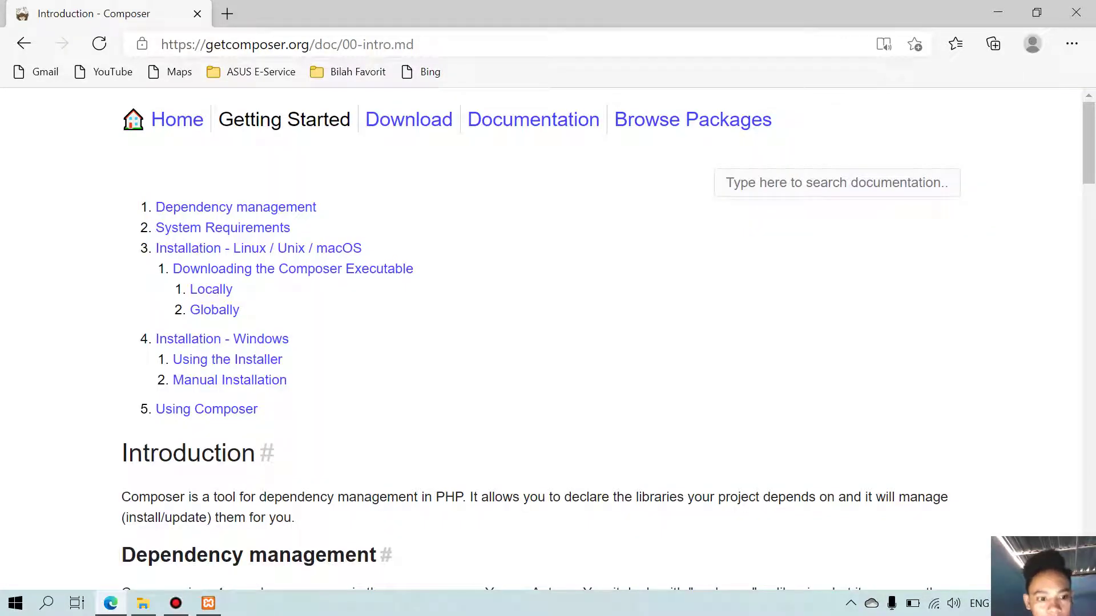
{"action": "left_click", "coordinate": [227, 360]}
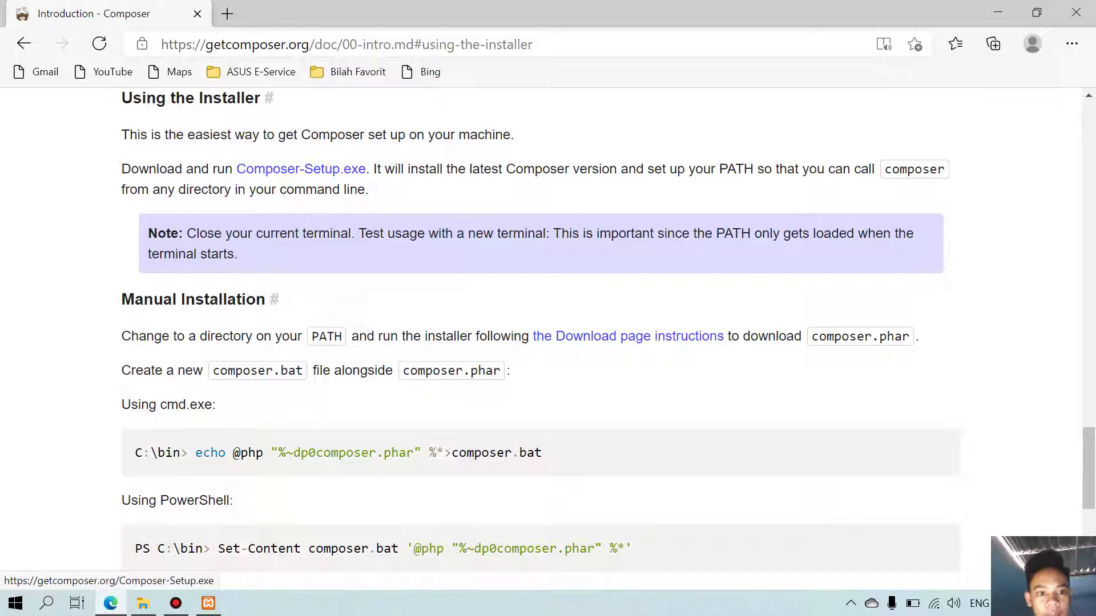
{"action": "left_click", "coordinate": [301, 169]}
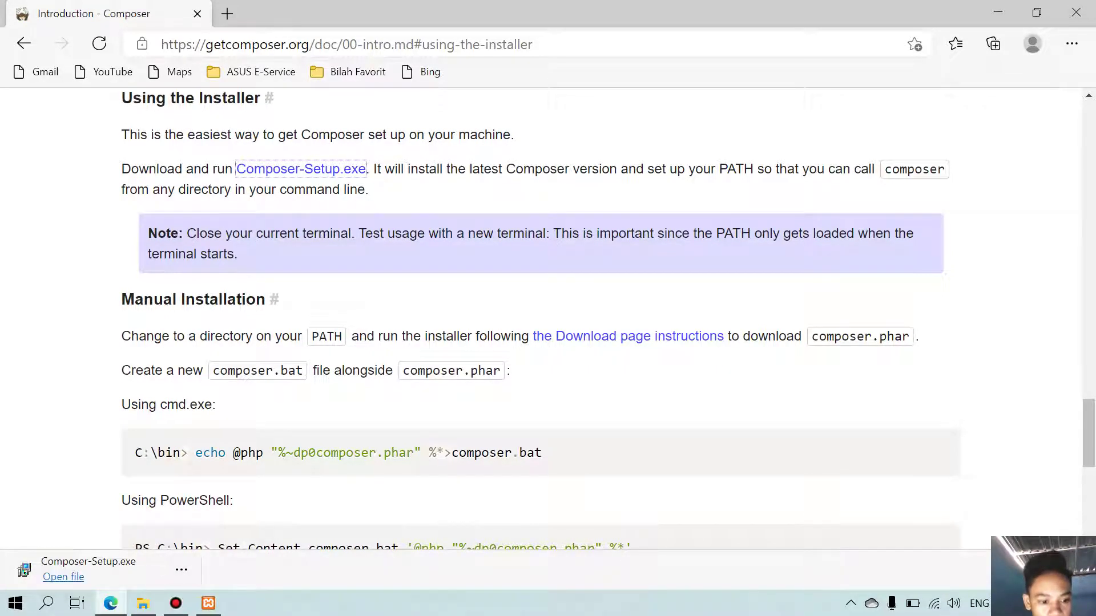
Step: Run Composer-Setup.exe, choose installation for all users and leave Developer mode disabled
{"action": "left_click", "coordinate": [64, 576]}
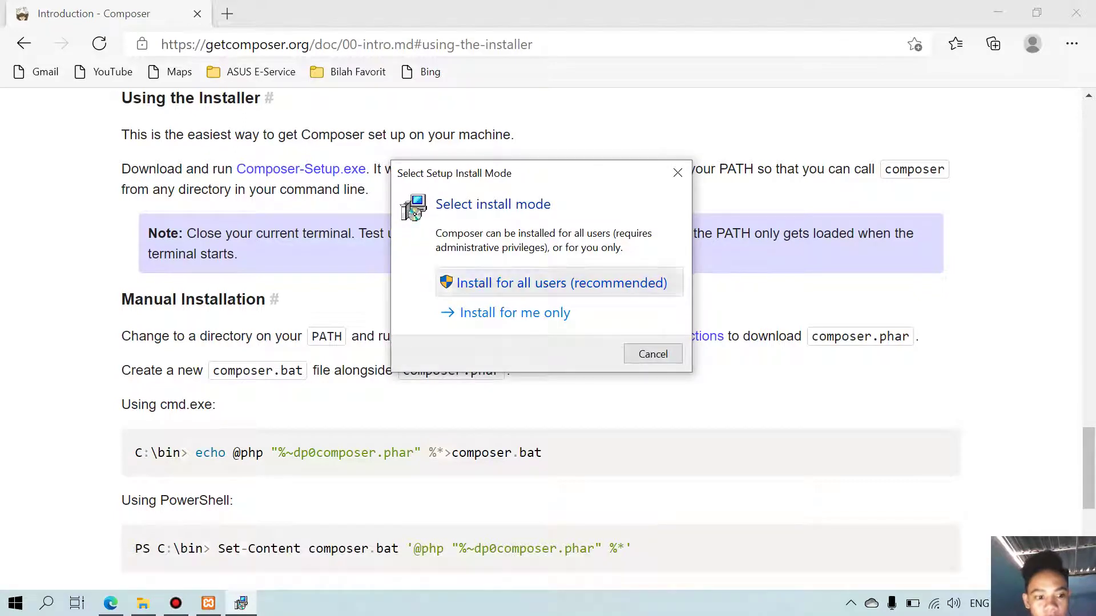
{"action": "left_click", "coordinate": [560, 284]}
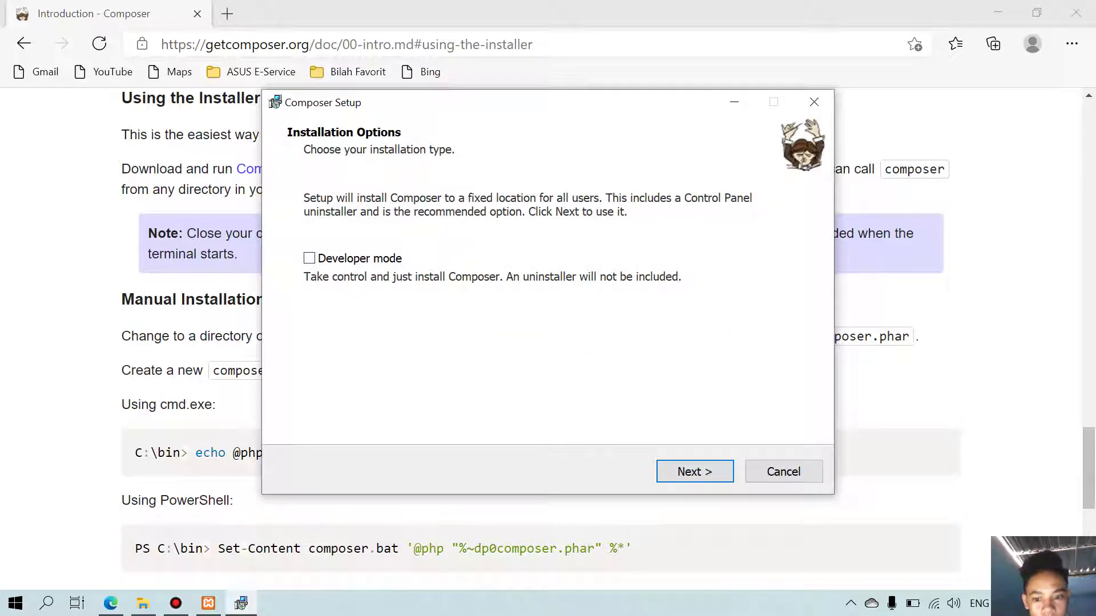
{"action": "key", "text": "Return"}
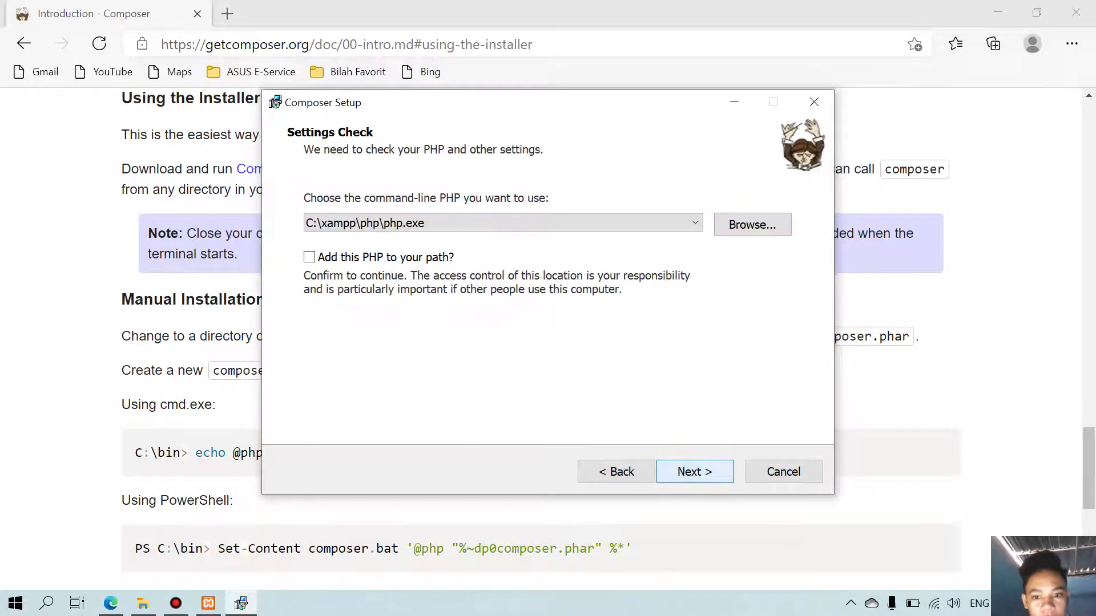
Step: Try to continue the Composer setup with C:\xampp\php\php.exe as the command-line PHP without adding it to the path
{"action": "key", "text": "Return"}
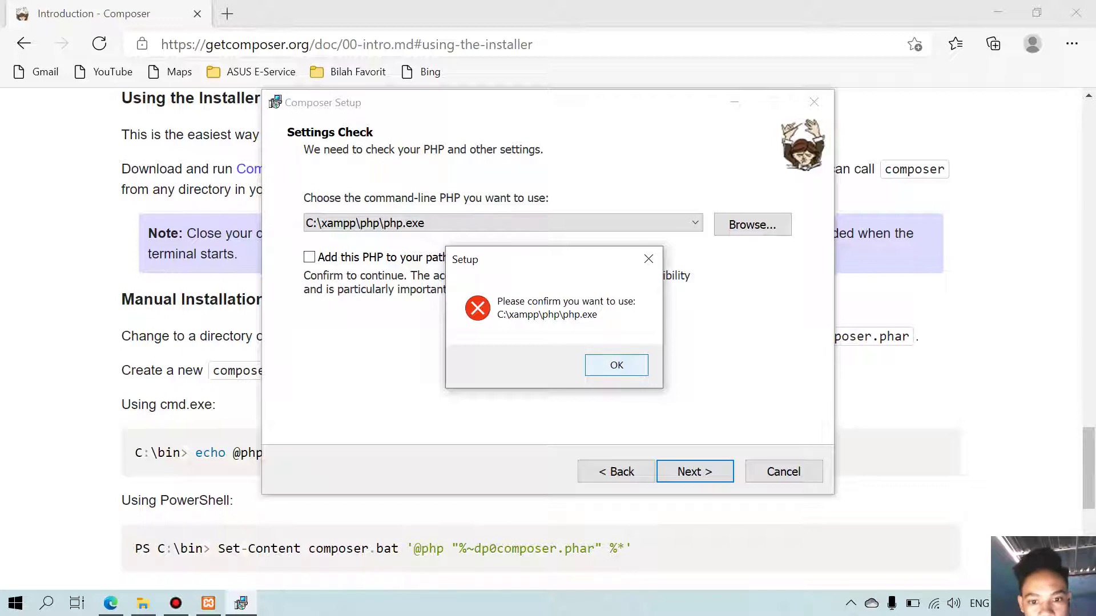
{"action": "key", "text": "Return"}
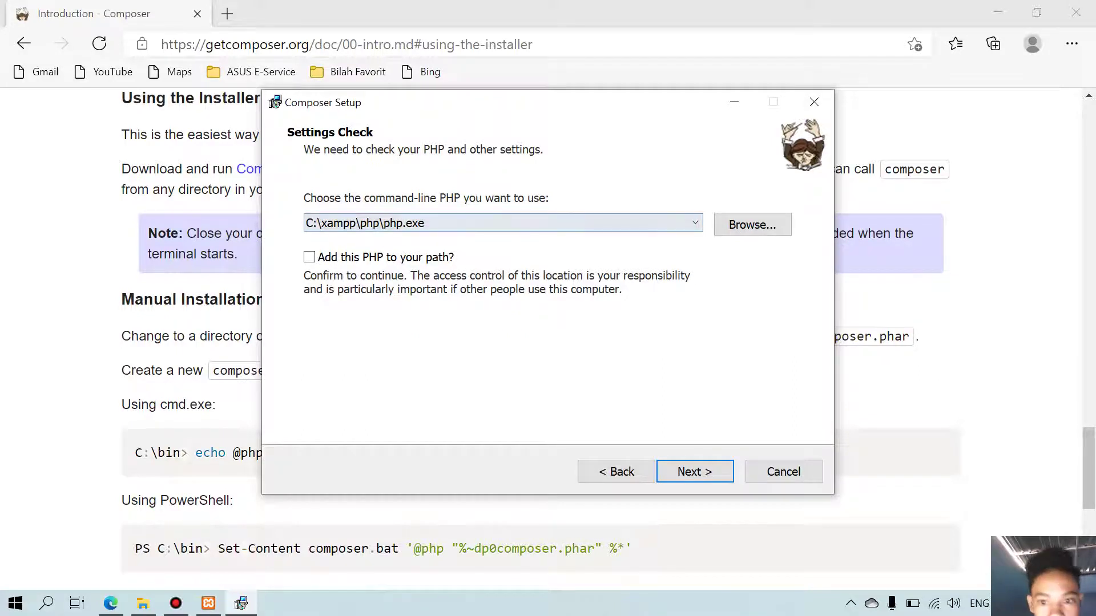
{"action": "left_click", "coordinate": [695, 223]}
{"action": "left_click", "coordinate": [694, 223]}
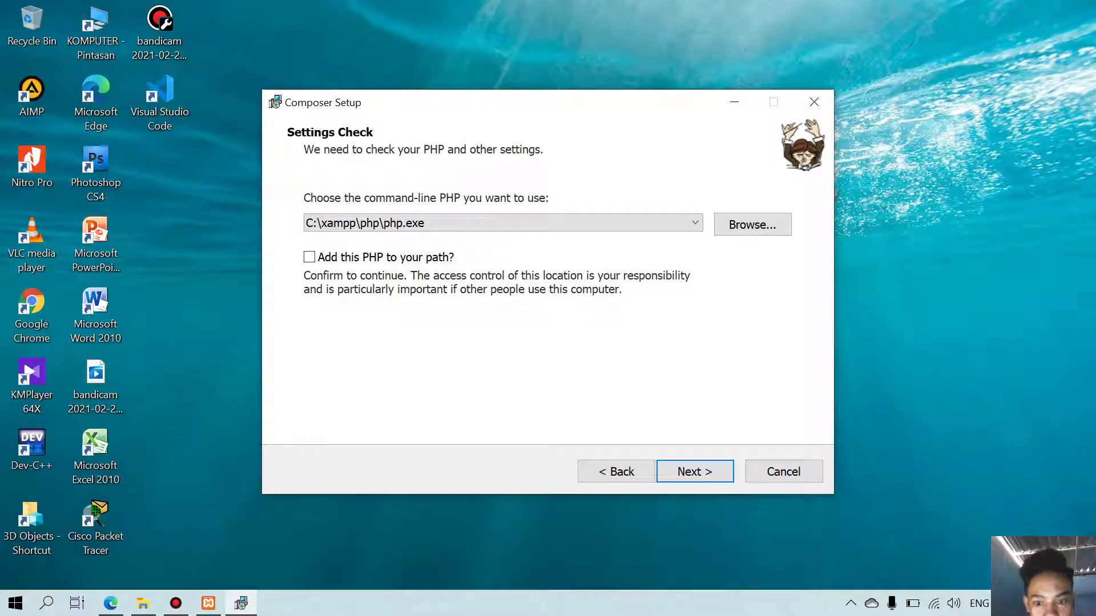
{"action": "key", "text": "Return"}
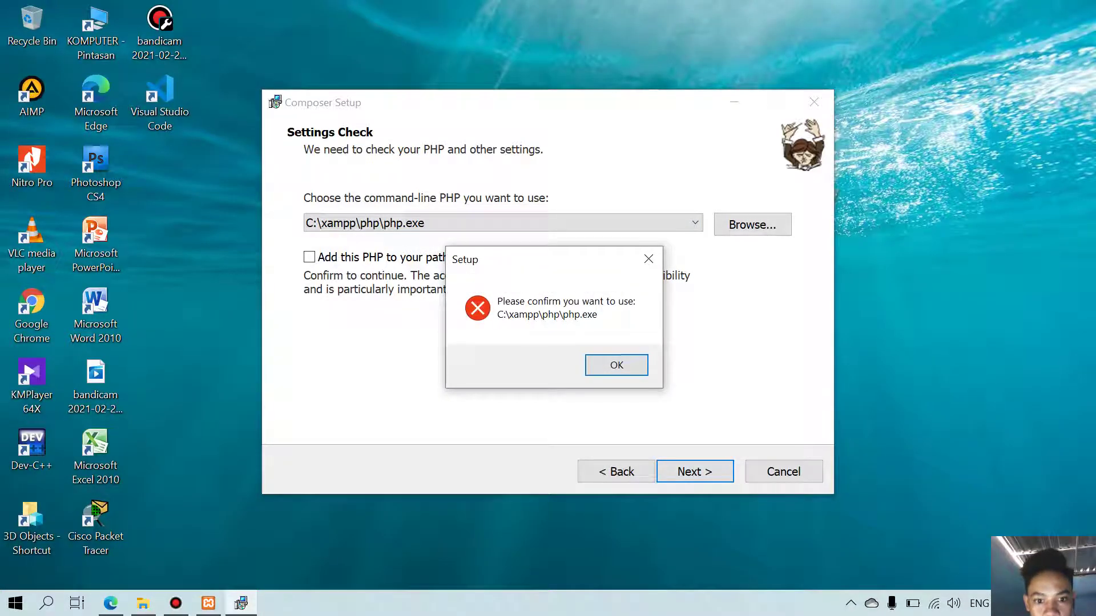
{"action": "key", "text": "Return"}
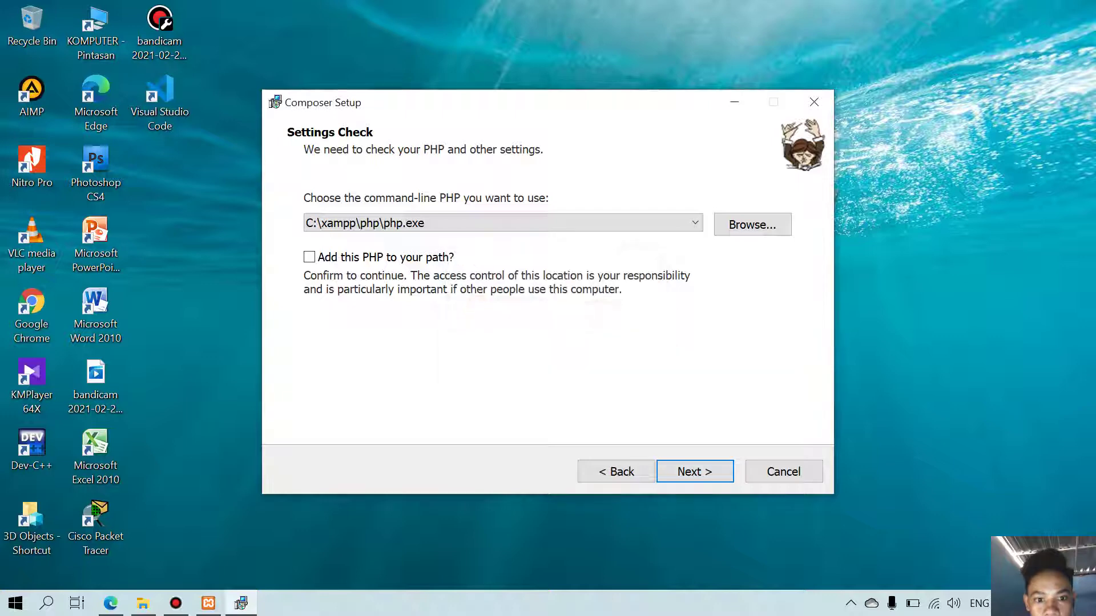
{"action": "key", "text": "Return"}
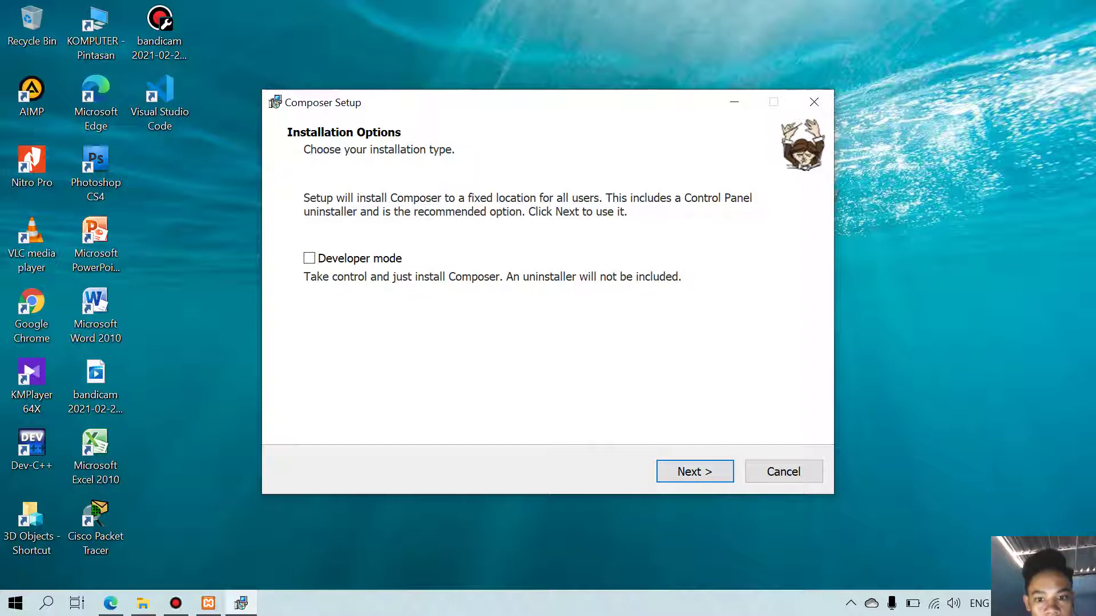
{"action": "key", "text": "Return"}
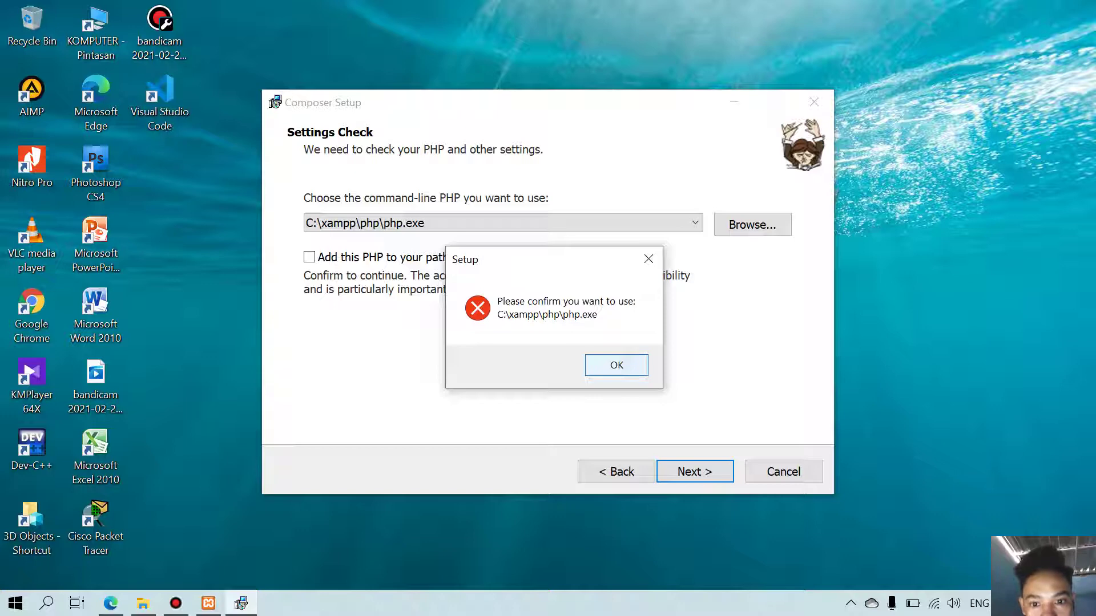
{"action": "left_click", "coordinate": [616, 365]}
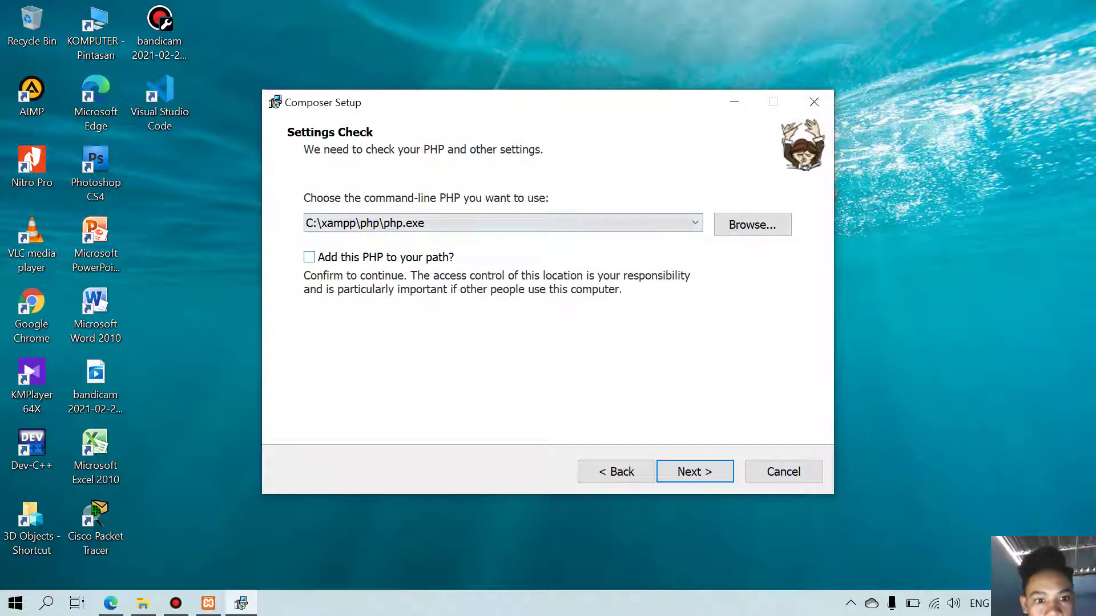
Step: Add the C:\xampp\php\php.exe PHP to the path, leave the proxy server disabled and install Composer
{"action": "left_click", "coordinate": [310, 257]}
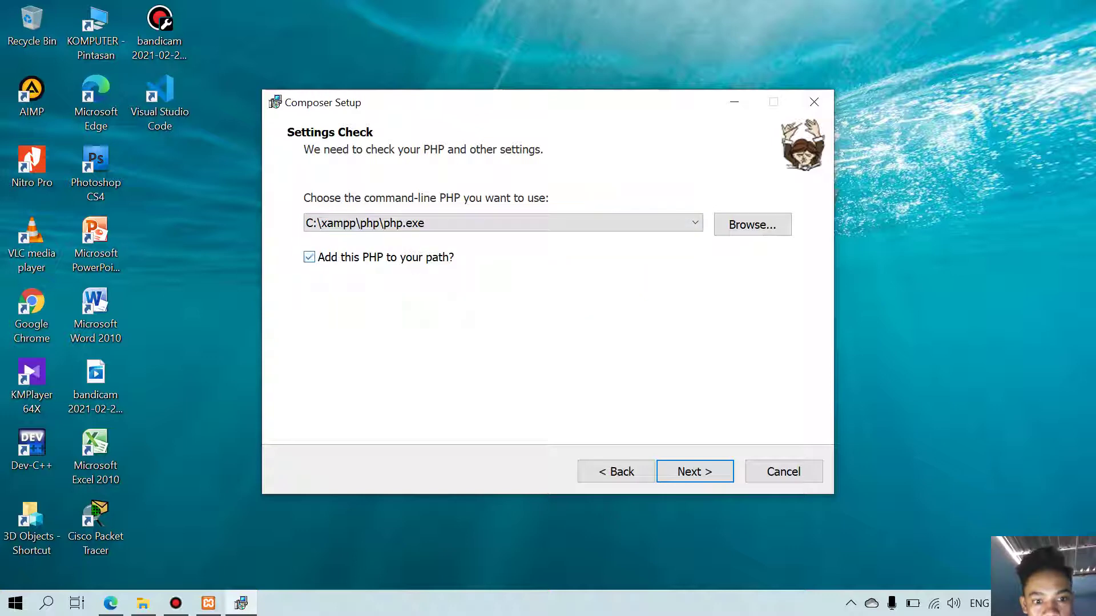
{"action": "left_click", "coordinate": [694, 472]}
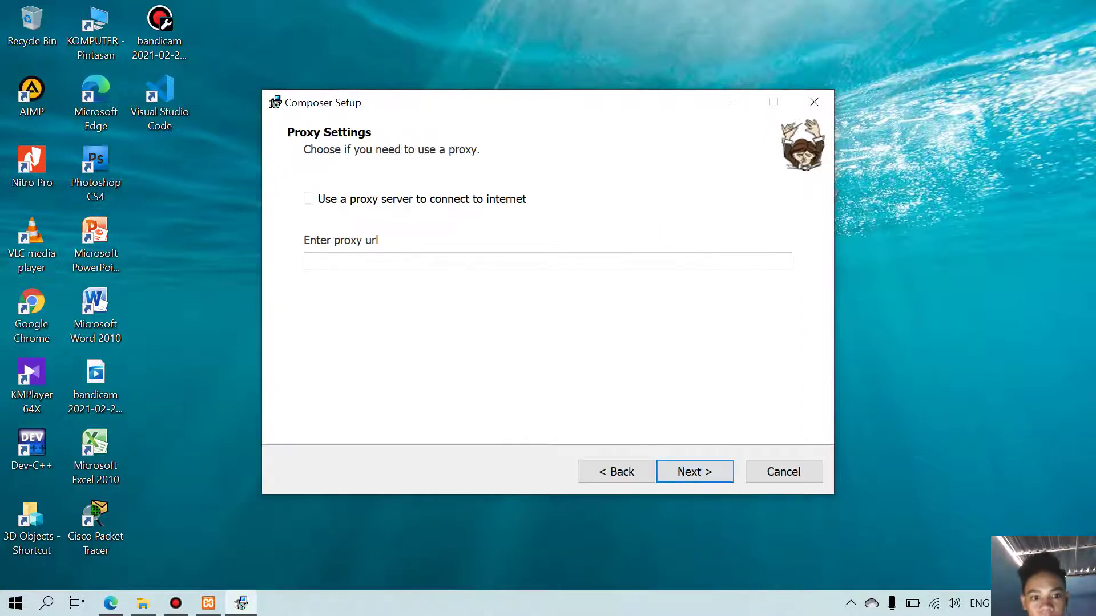
{"action": "left_click", "coordinate": [694, 472]}
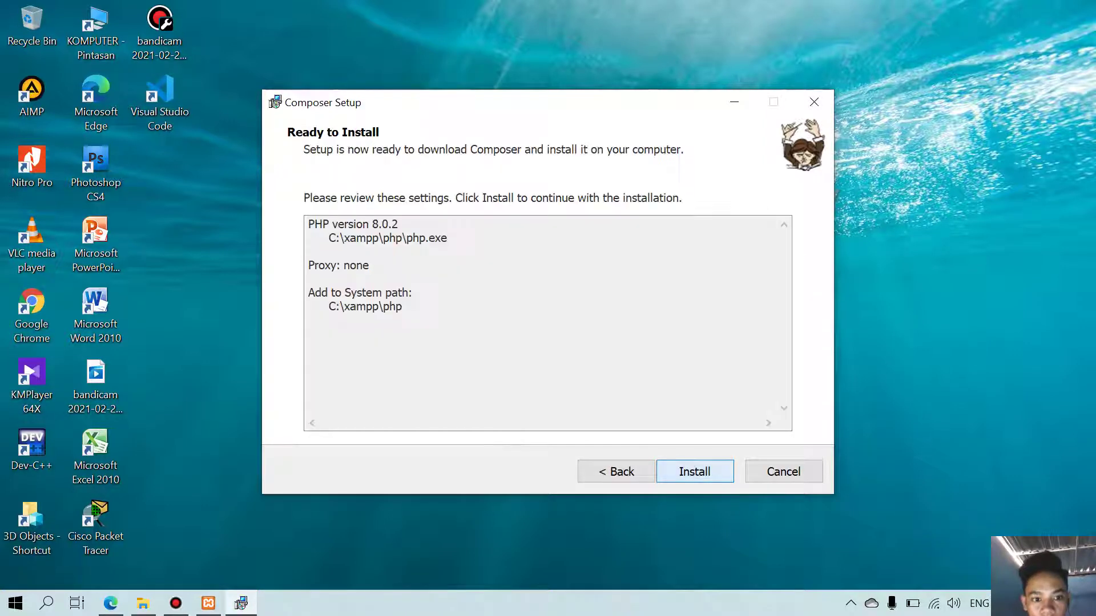
{"action": "left_click", "coordinate": [695, 472]}
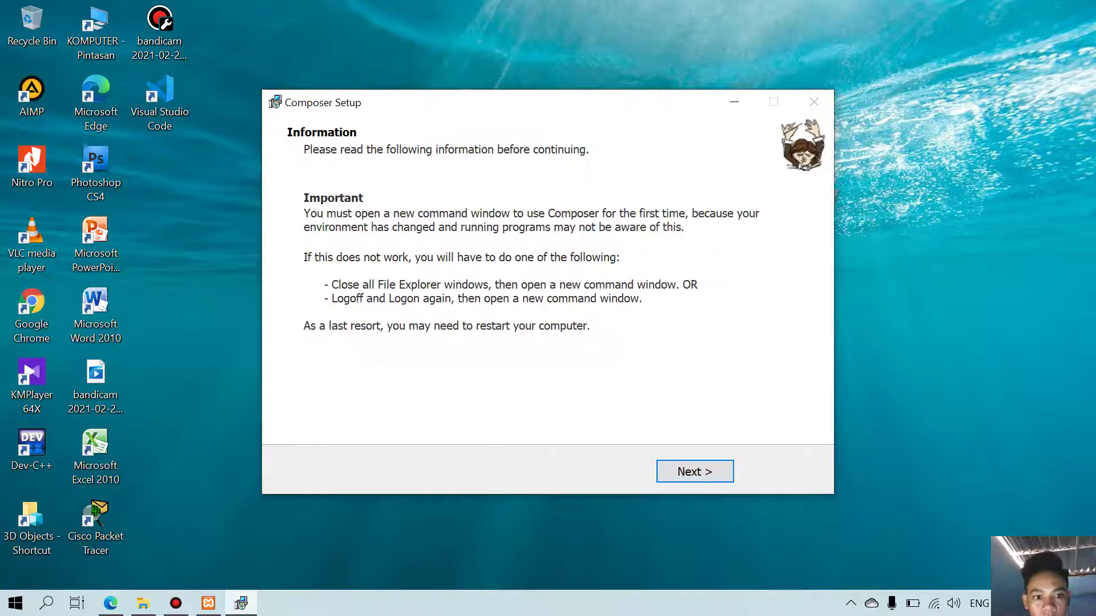
Step: Finish the Composer setup without viewing the online documentation and run composer in a new Command Prompt window
{"action": "left_click", "coordinate": [694, 472]}
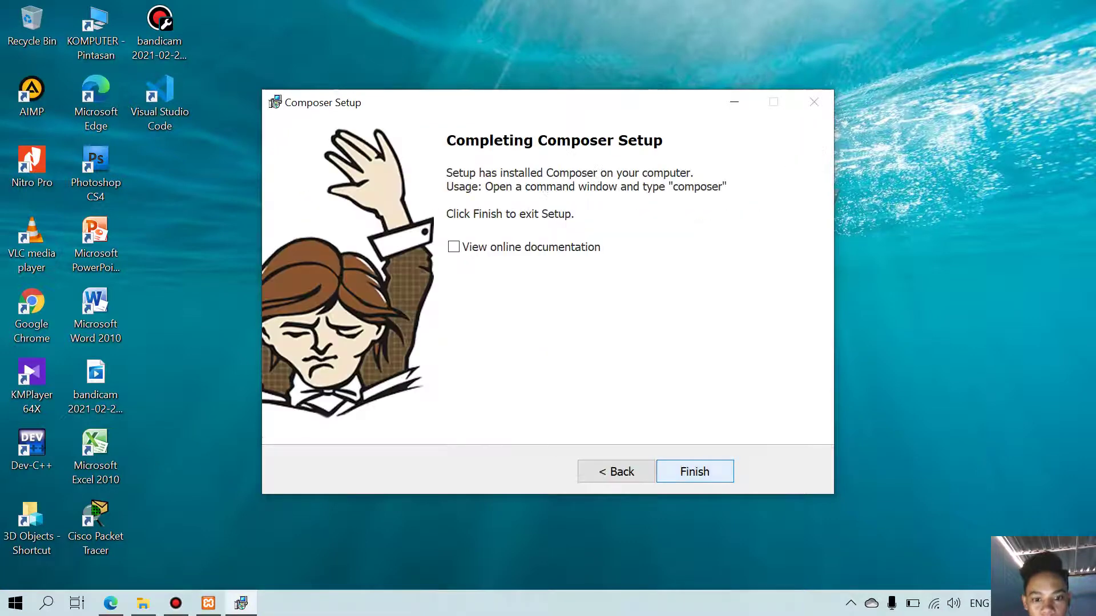
{"action": "left_click", "coordinate": [695, 472]}
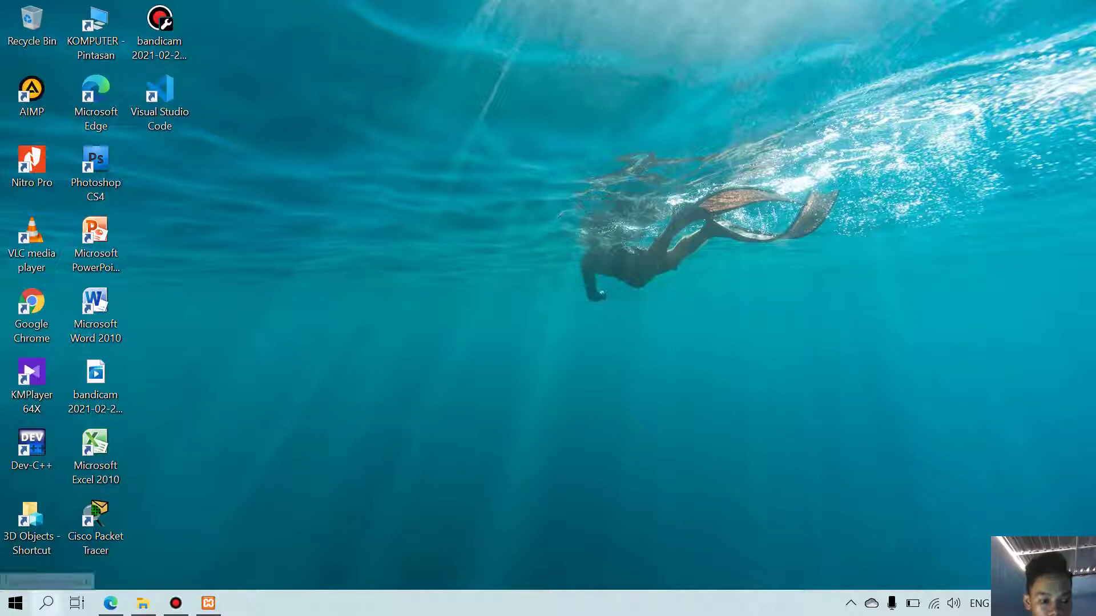
{"action": "left_click", "coordinate": [46, 603]}
{"action": "type", "text": "cmd"}
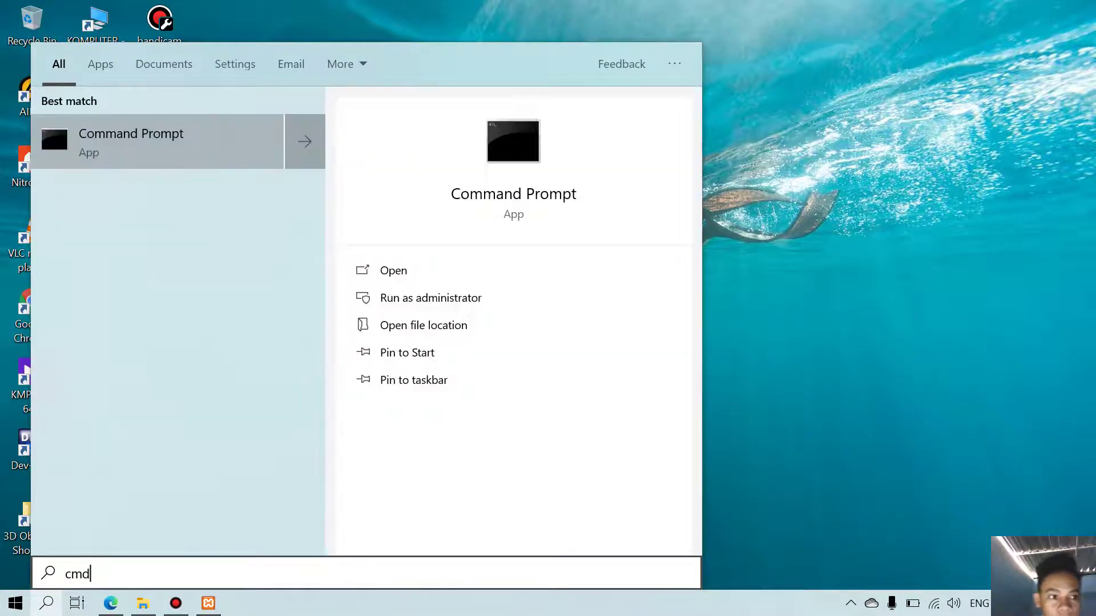
{"action": "key", "text": "Return"}
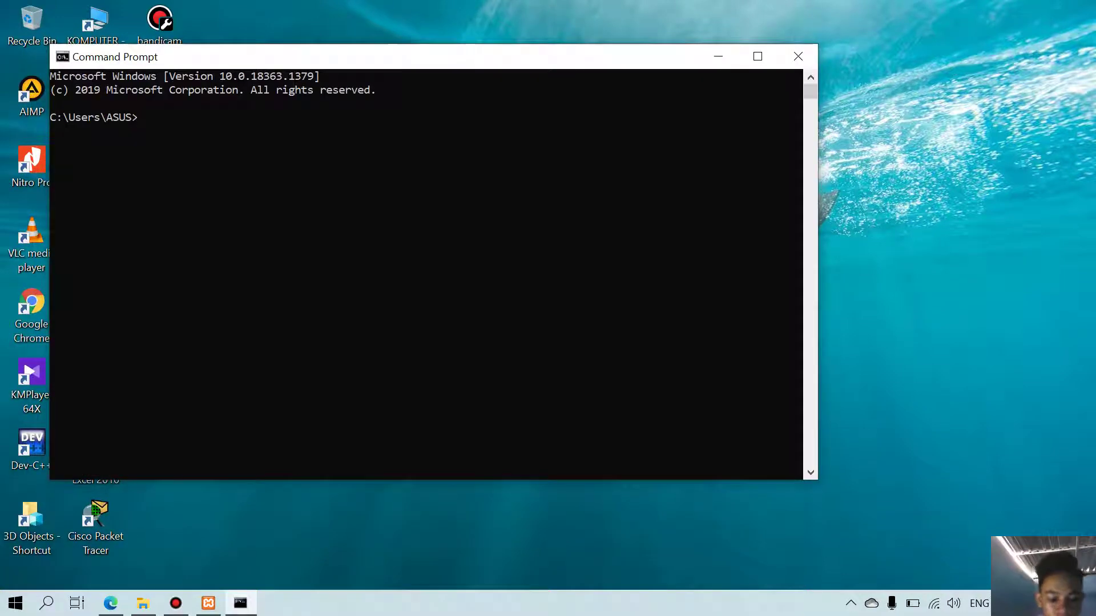
{"action": "type", "text": "compo"}
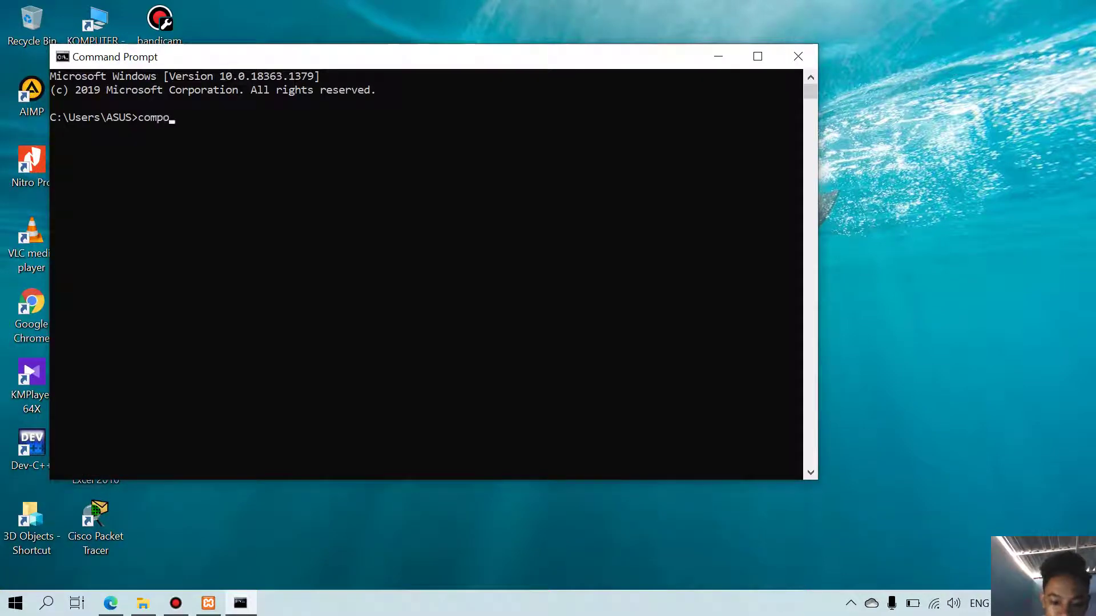
{"action": "type", "text": "ser"}
{"action": "key", "text": "Return"}
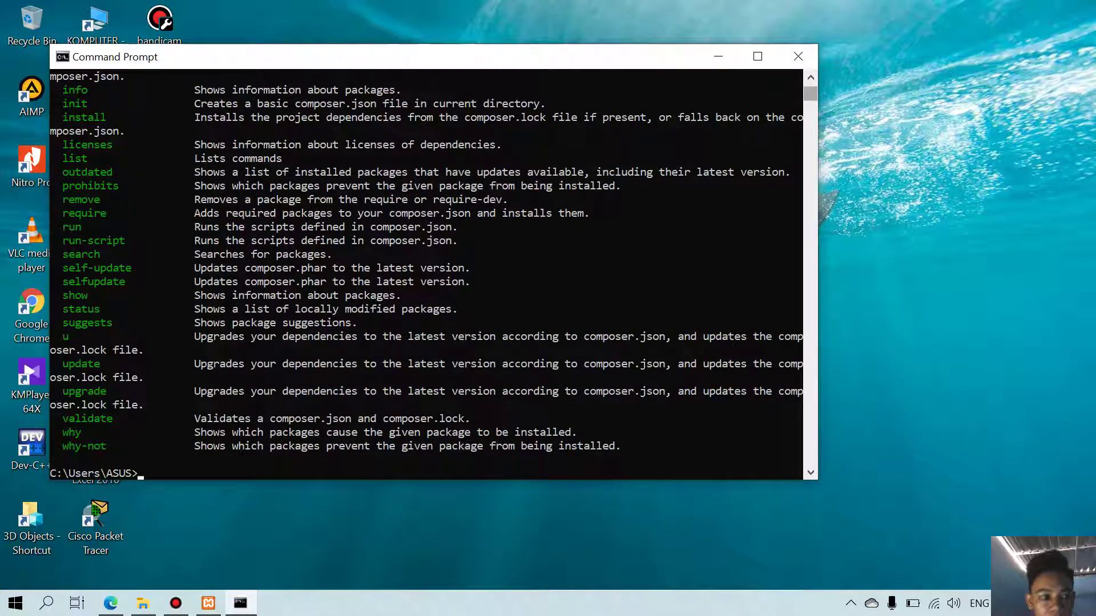
Step: Examine the beginning of the composer command's output, including the version line, and close the Command Prompt
{"action": "mouse_move", "coordinate": [811, 93]}
{"action": "left_mouse_down"}
{"action": "mouse_move", "coordinate": [811, 122]}
{"action": "mouse_move", "coordinate": [811, 91]}
{"action": "left_mouse_up"}
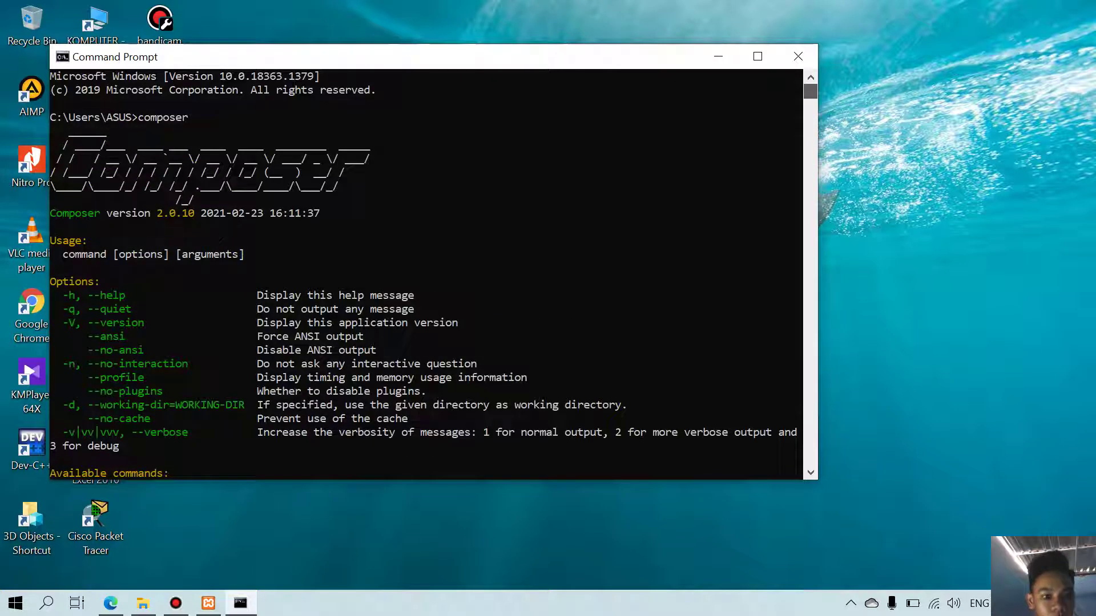
{"action": "left_click_drag", "start_coordinate": [399, 56], "coordinate": [561, 102]}
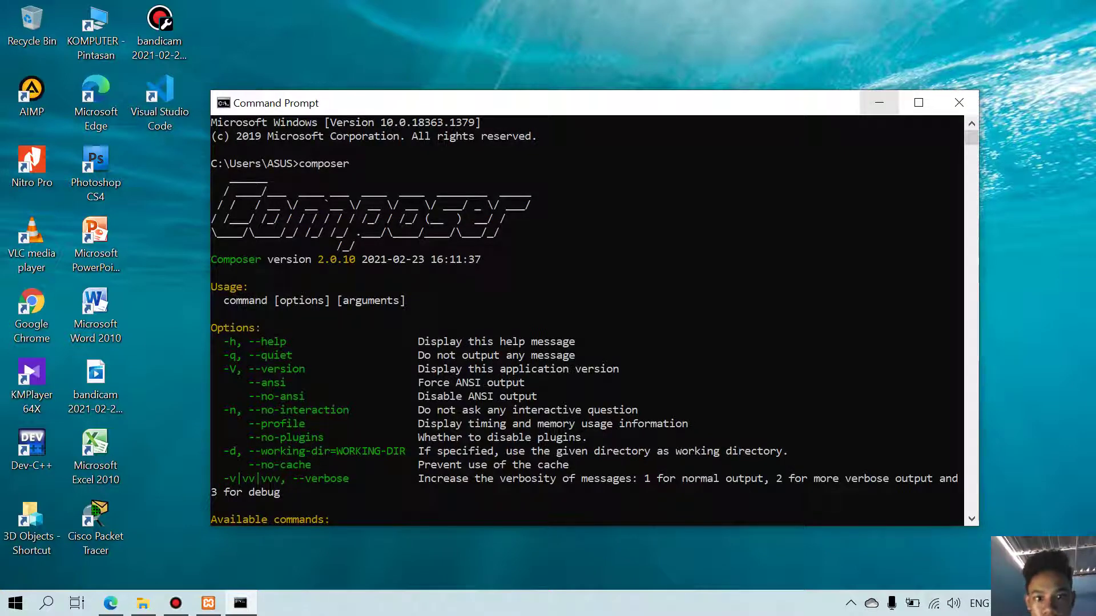
{"action": "left_click", "coordinate": [879, 103]}
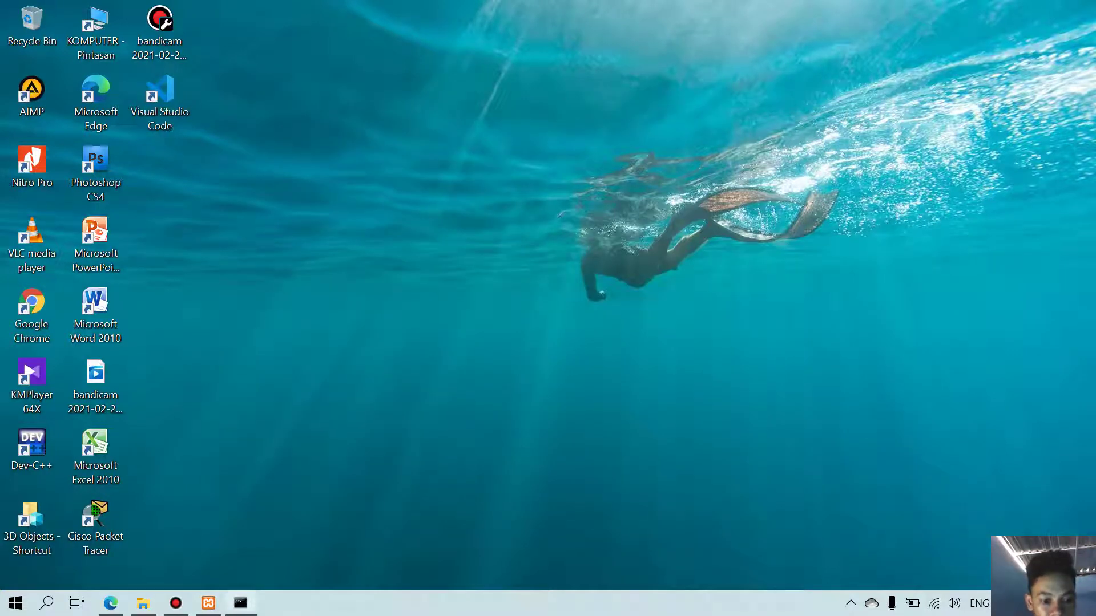
{"action": "mouse_move", "coordinate": [241, 603]}
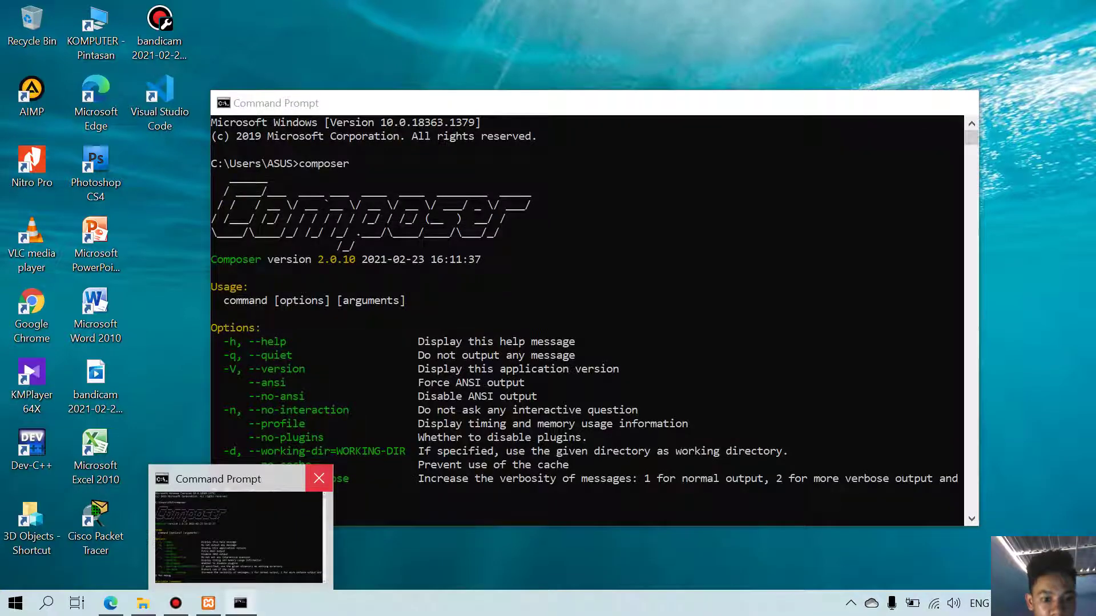
{"action": "left_click", "coordinate": [318, 479]}
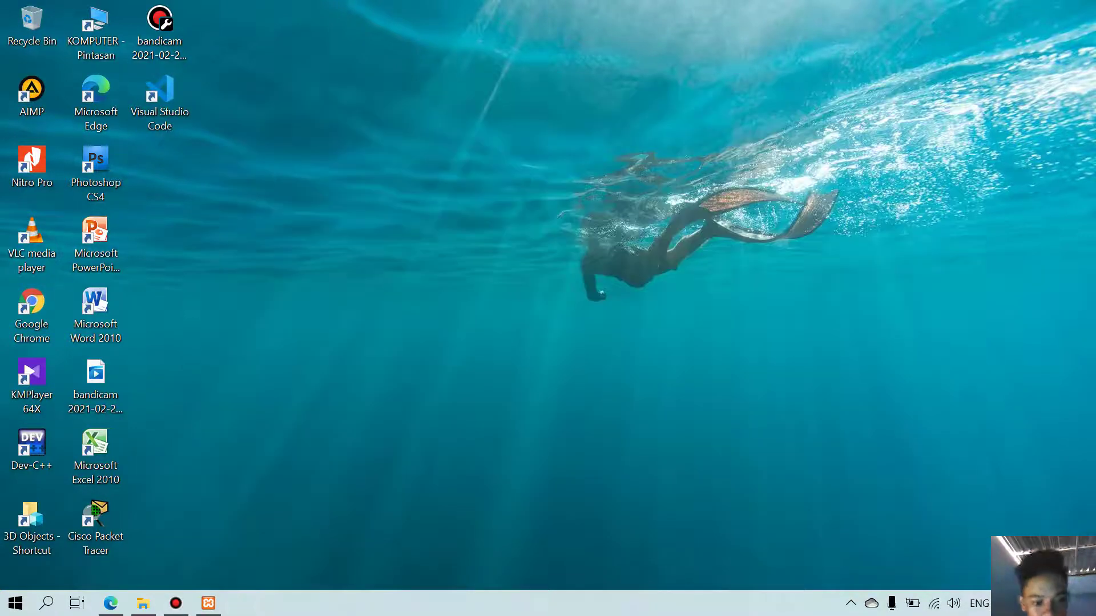
Step: Open a fresh Command Prompt window and minimize it
{"action": "left_click", "coordinate": [46, 603]}
{"action": "type", "text": "c"}
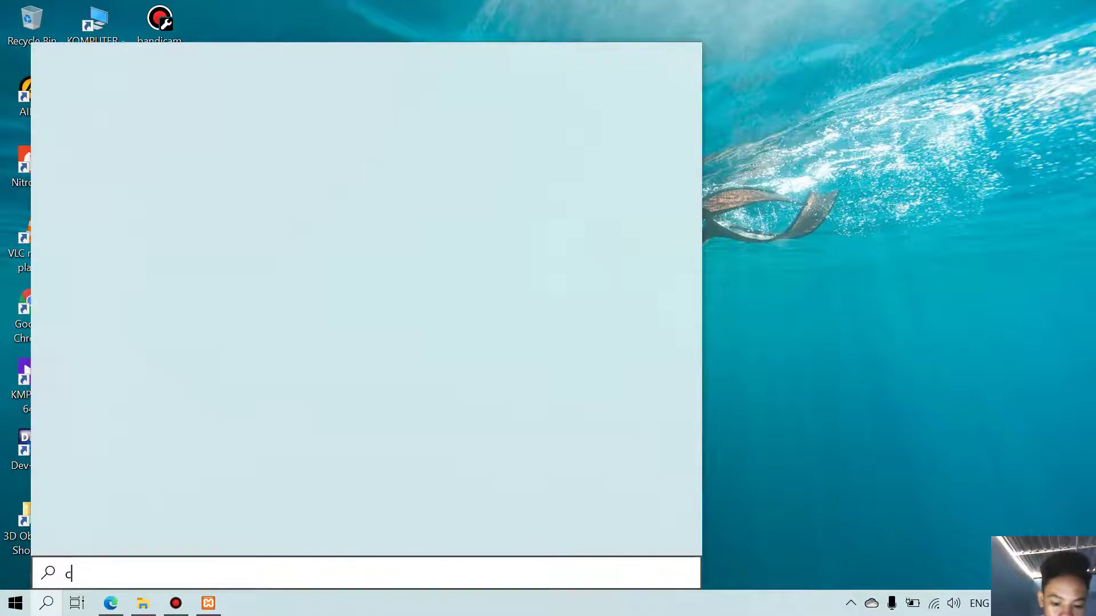
{"action": "type", "text": "md"}
{"action": "key", "text": "Return"}
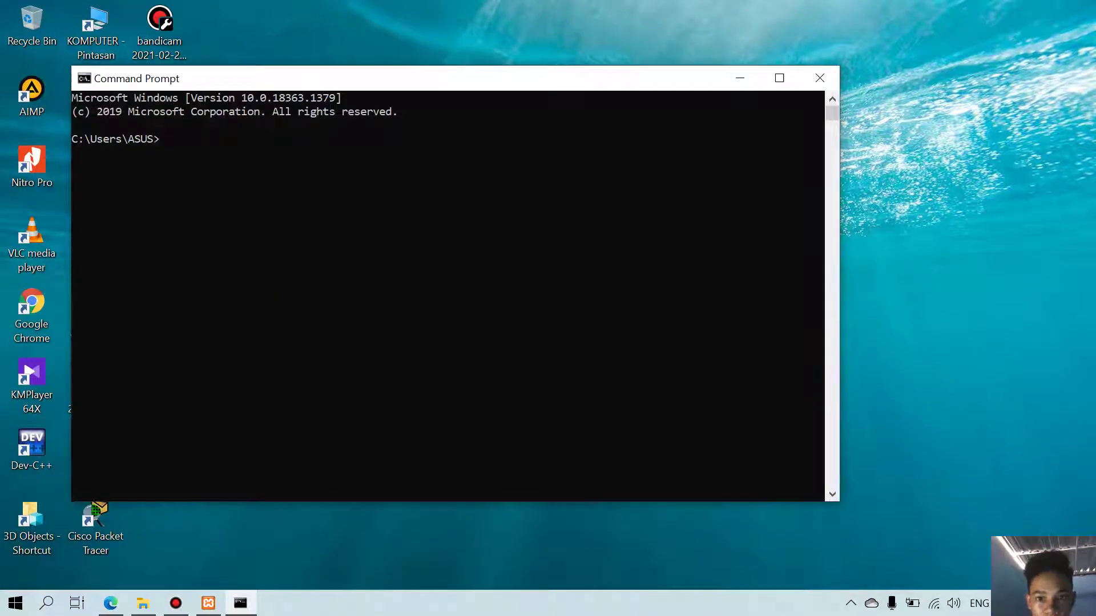
{"action": "left_click", "coordinate": [739, 78]}
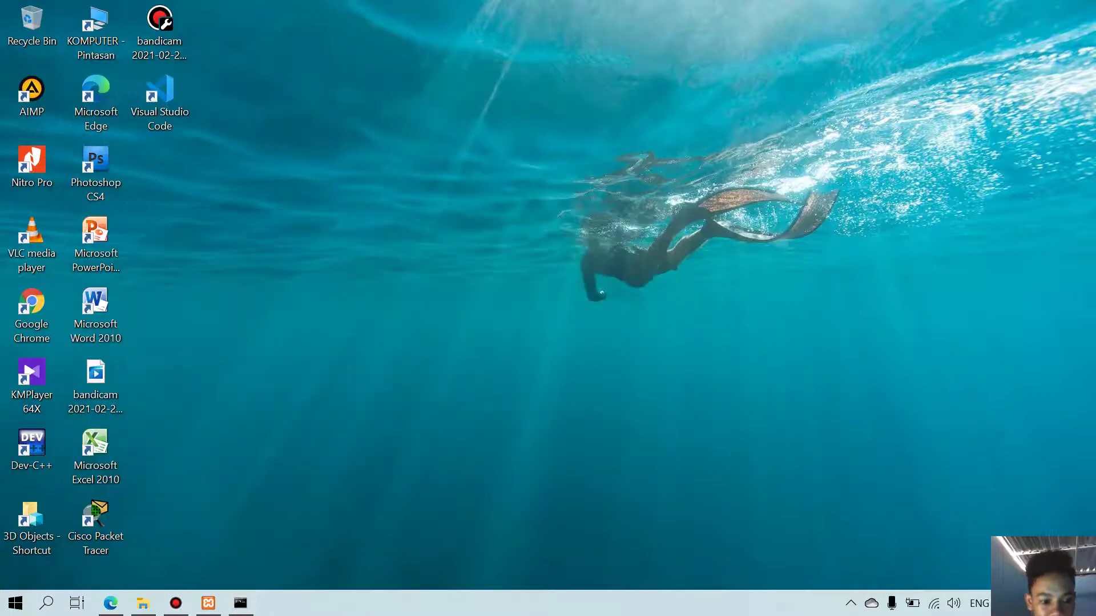
Step: Start the Apache and MySQL modules in the XAMPP Control Panel and minimize it
{"action": "left_click", "coordinate": [208, 603]}
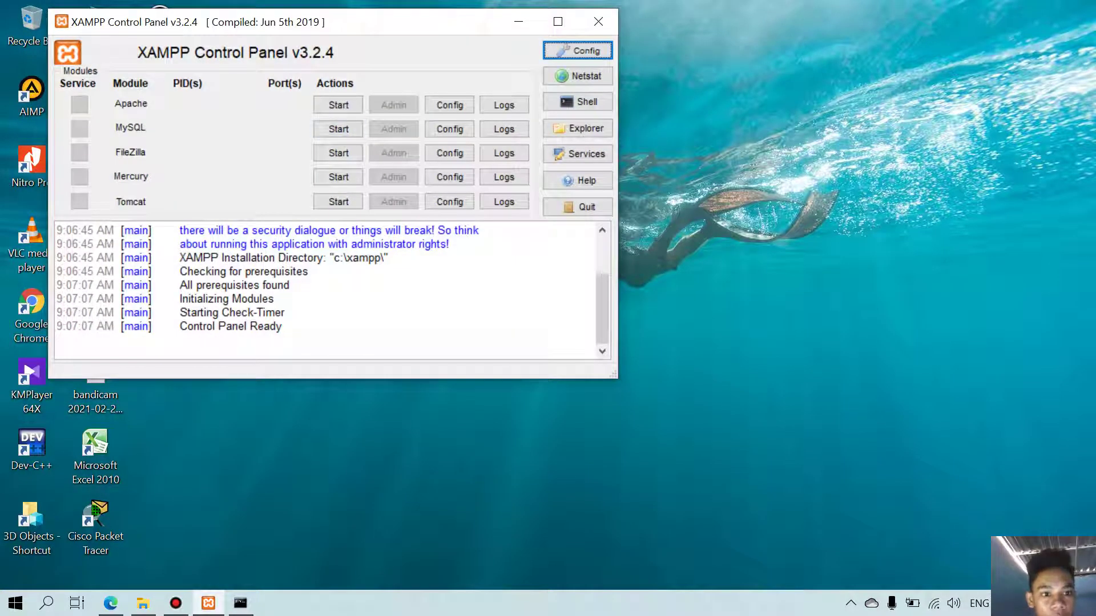
{"action": "left_click", "coordinate": [338, 105]}
{"action": "left_click", "coordinate": [338, 129]}
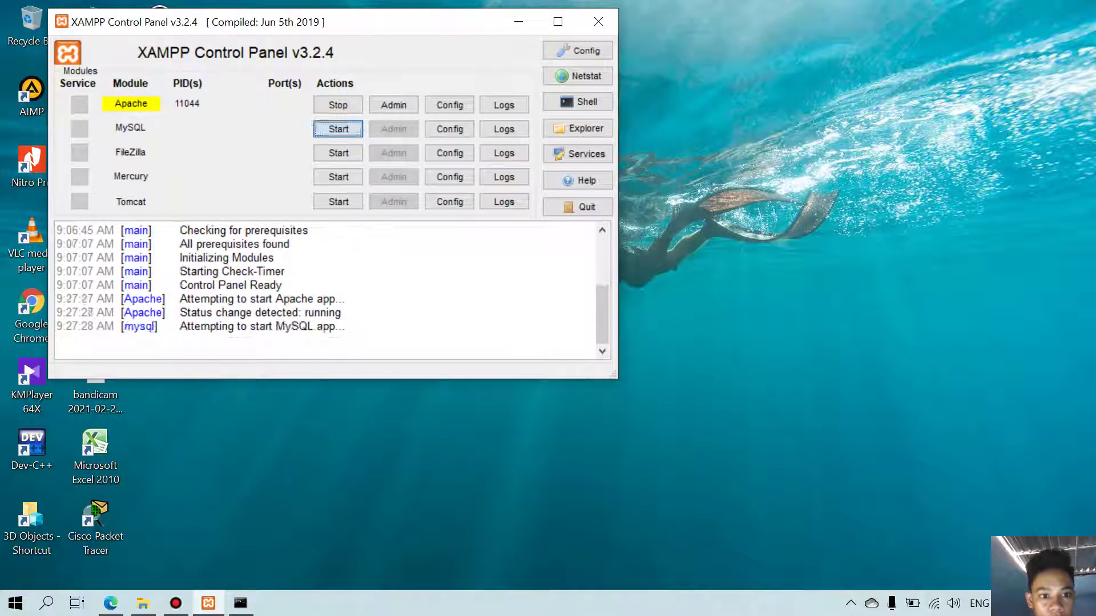
{"action": "left_click_drag", "start_coordinate": [366, 22], "coordinate": [407, 63]}
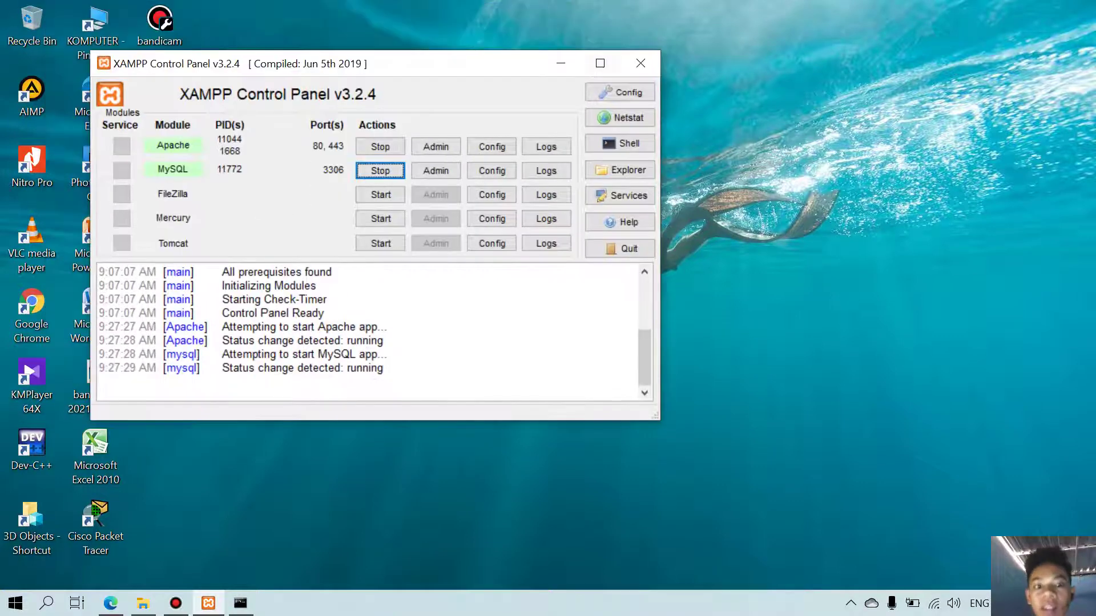
{"action": "left_click", "coordinate": [560, 63]}
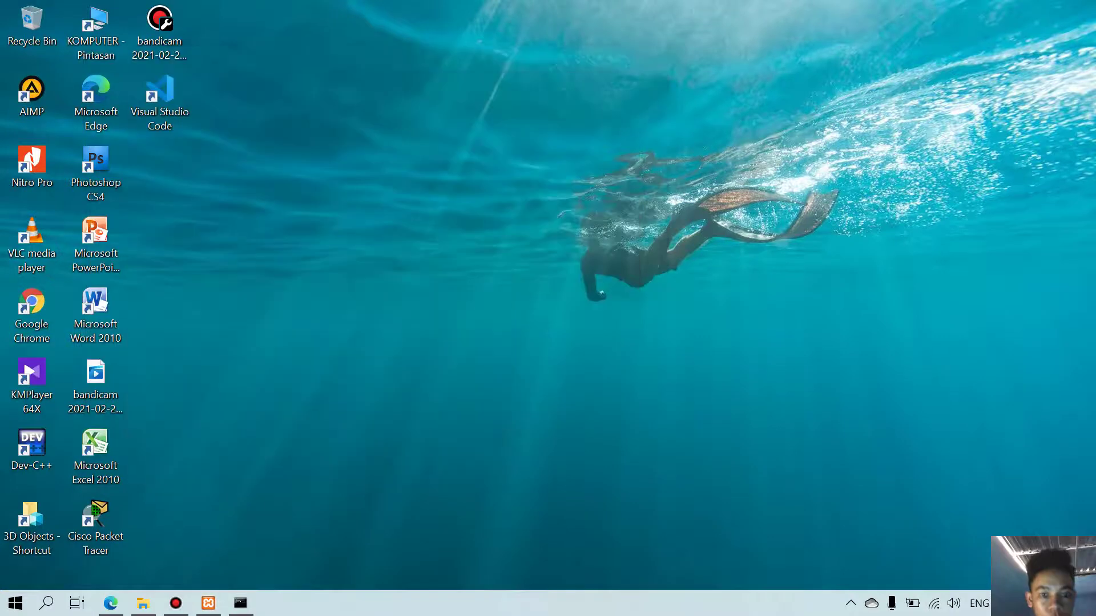
Step: Create a folder named kuliah_web in C:\xampp\htdocs using File Explorer and return to the Command Prompt
{"action": "left_click", "coordinate": [240, 603]}
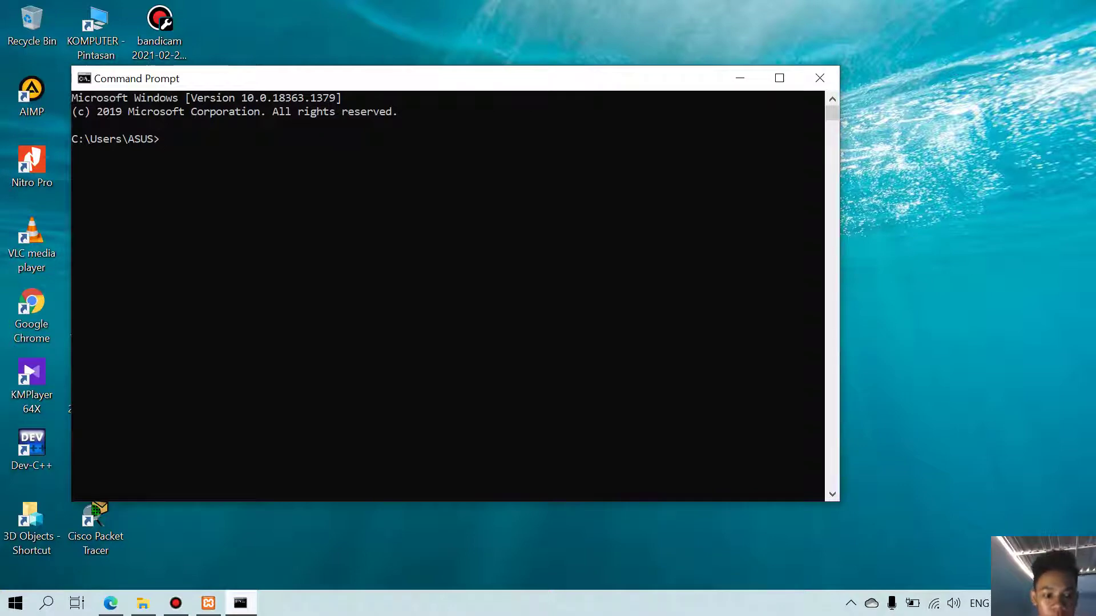
{"action": "left_click", "coordinate": [142, 603]}
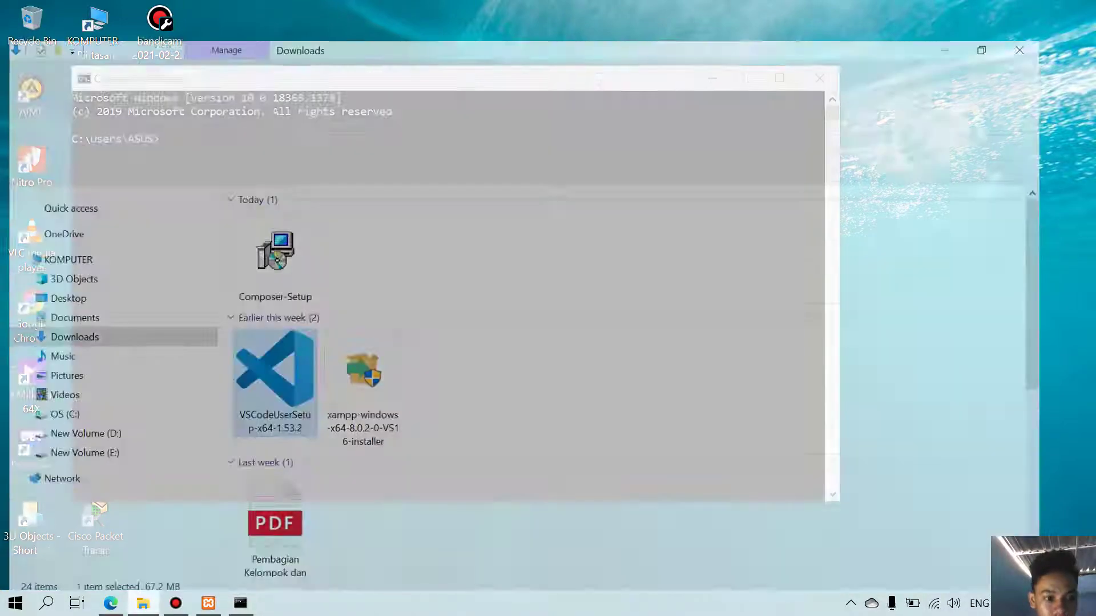
{"action": "left_click", "coordinate": [59, 397]}
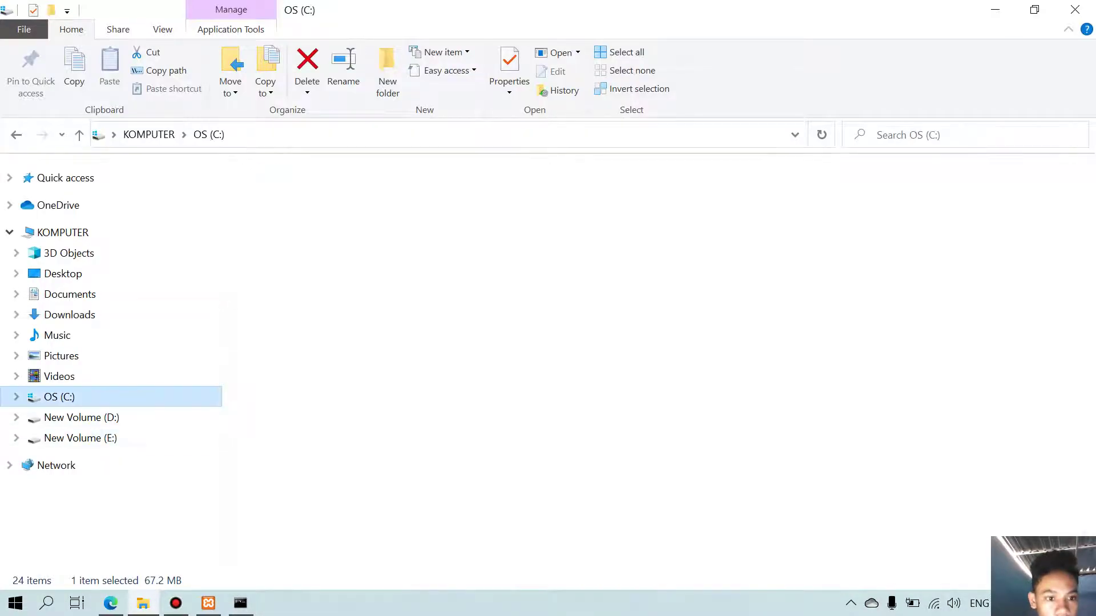
{"action": "double_click", "coordinate": [269, 282]}
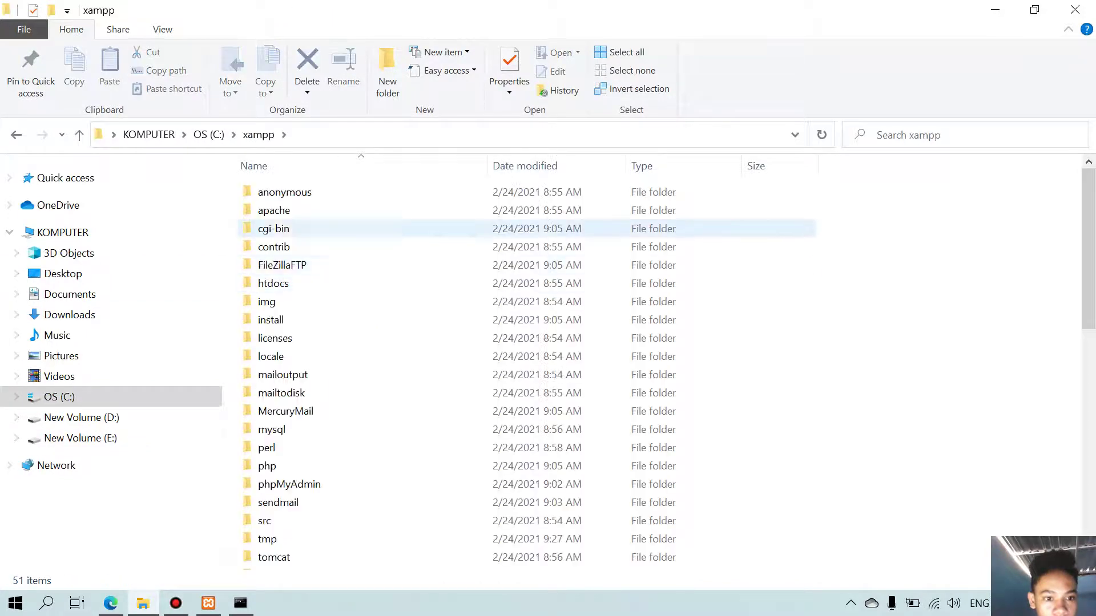
{"action": "double_click", "coordinate": [273, 283]}
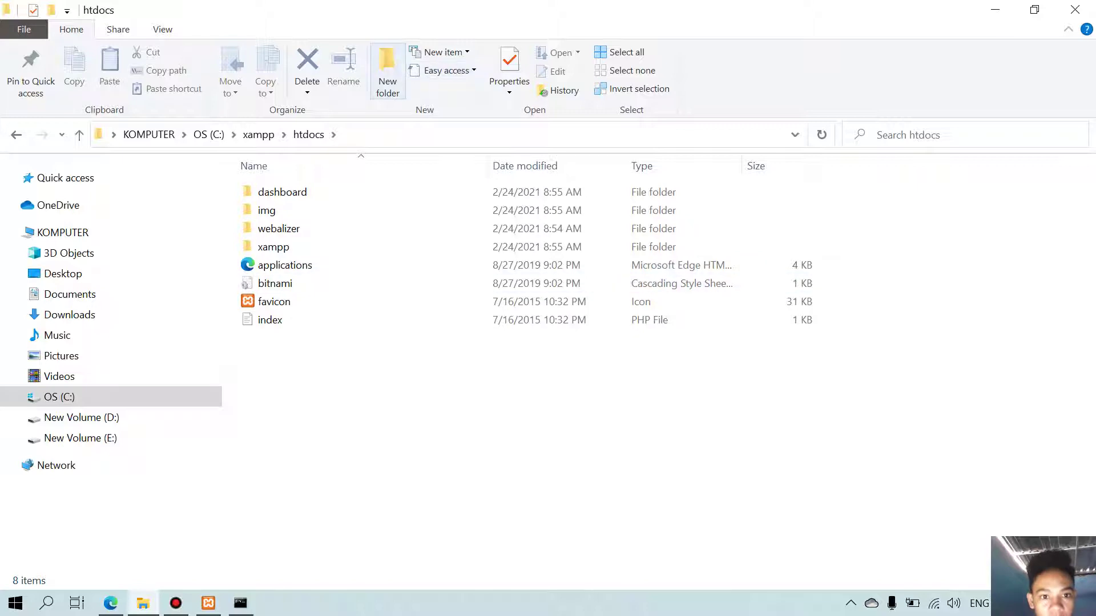
{"action": "left_click", "coordinate": [388, 72]}
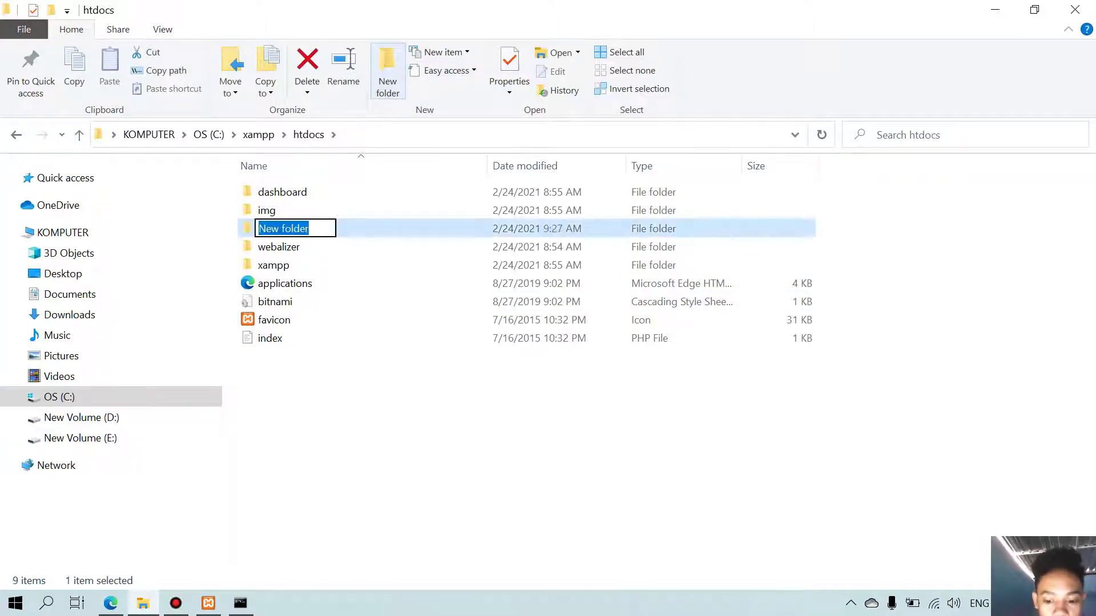
{"action": "type", "text": "kuliah"}
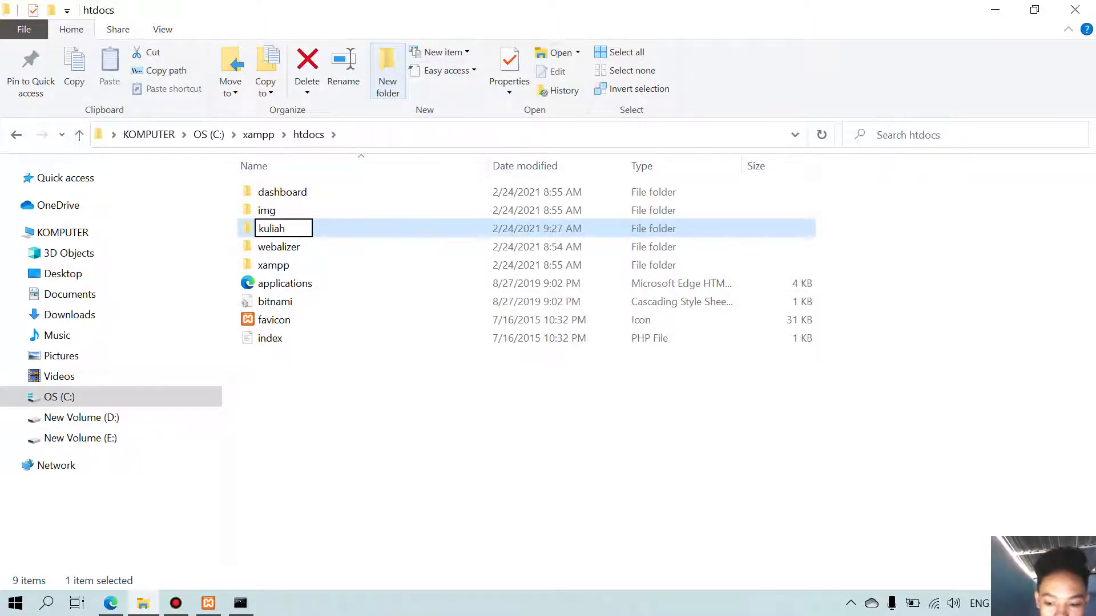
{"action": "type", "text": "_web"}
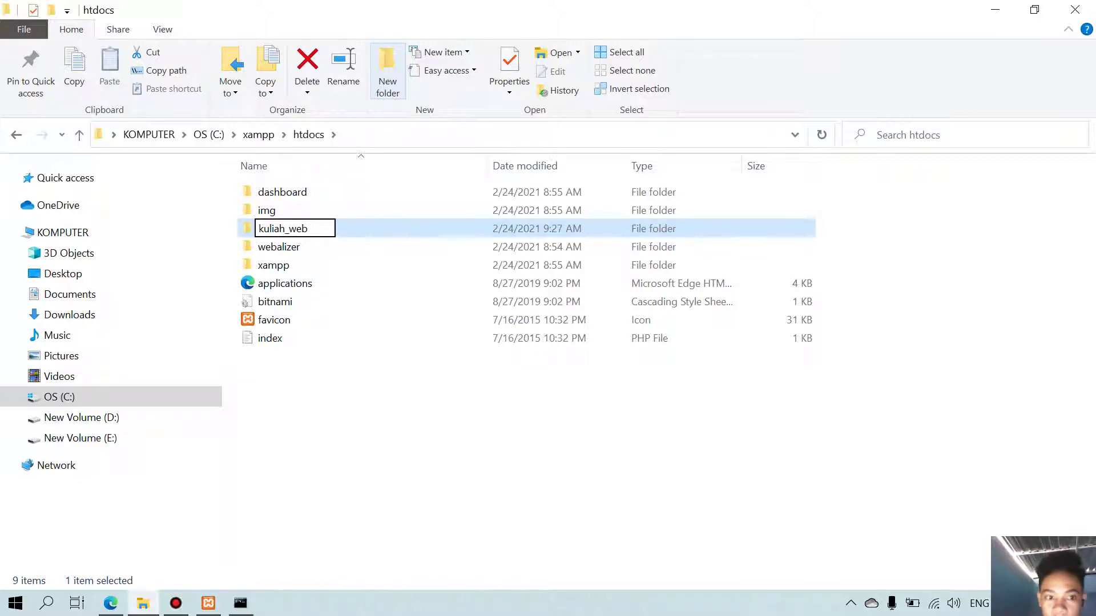
{"action": "key", "text": "Return"}
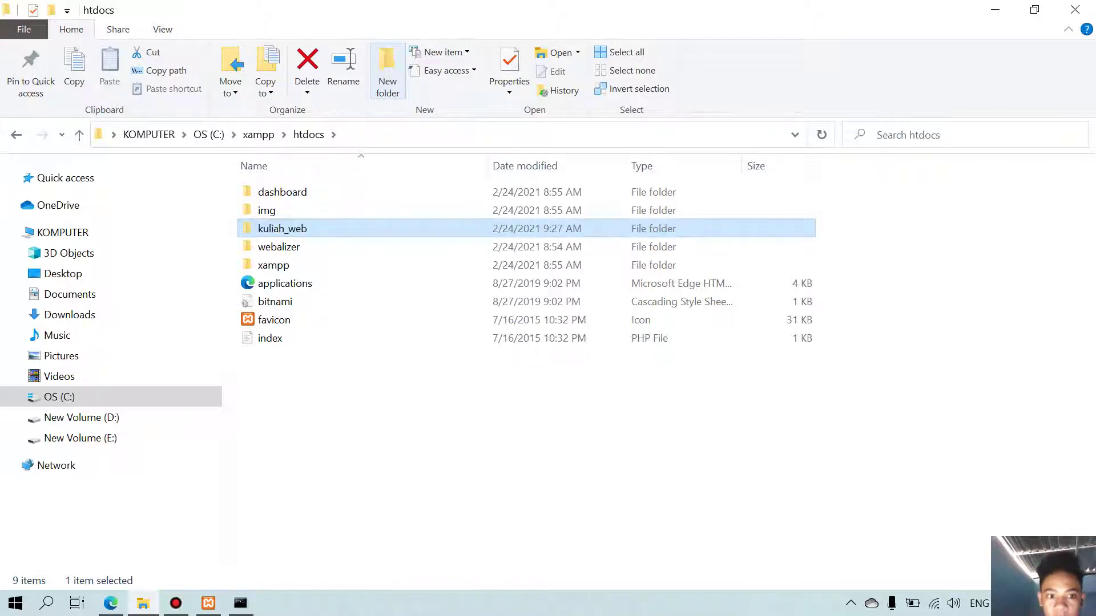
{"action": "left_click", "coordinate": [995, 10]}
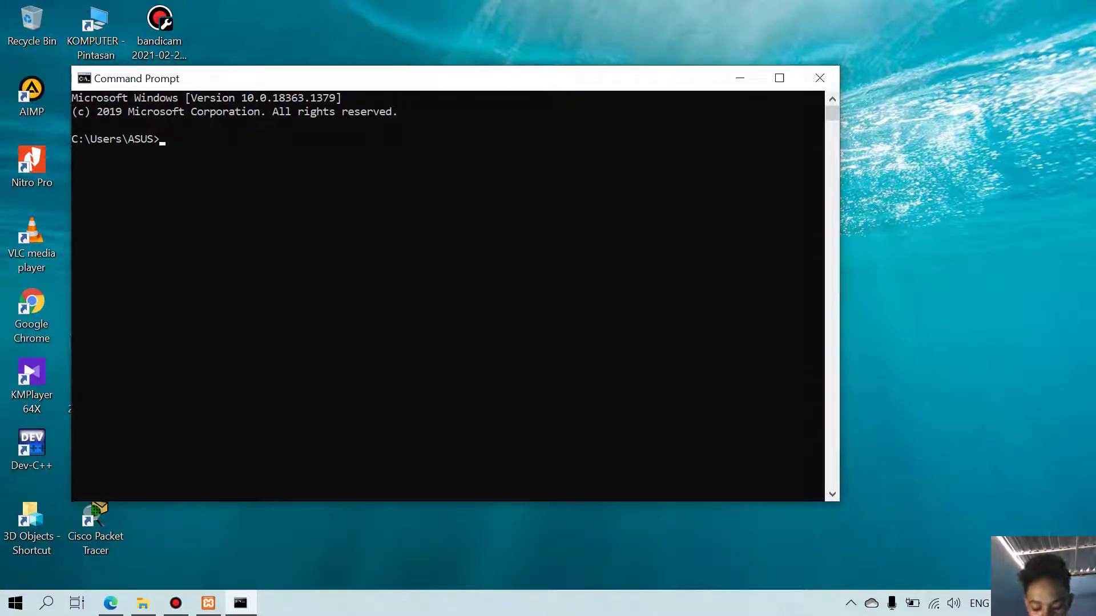
Step: Change the Command Prompt's working directory to C:\xampp\htdocs, going through the drive root and the xampp folder
{"action": "type", "text": "cd"}
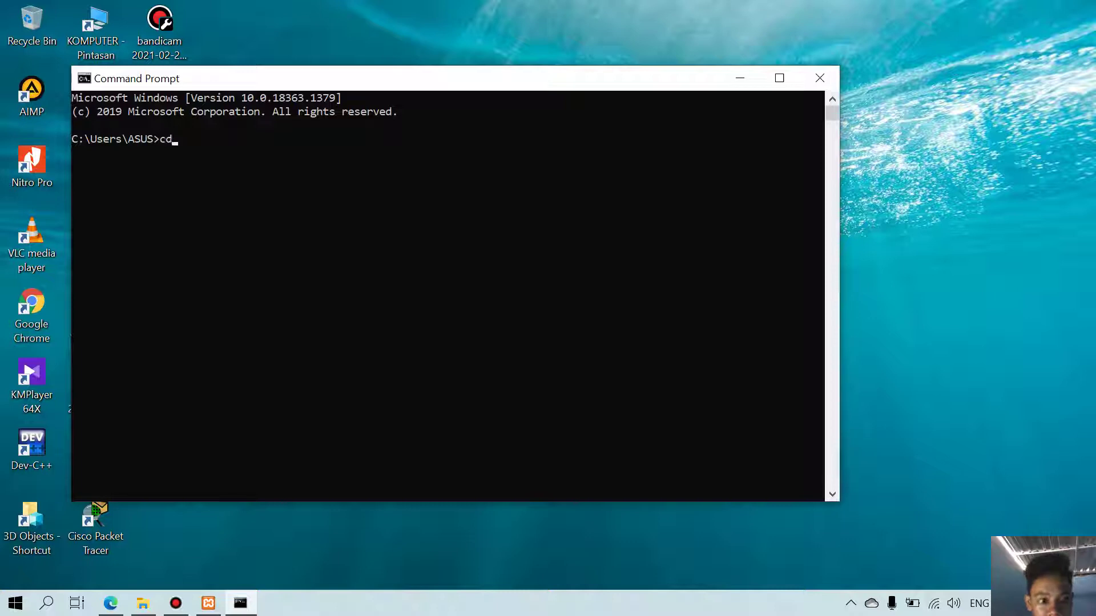
{"action": "type", "text": "/"}
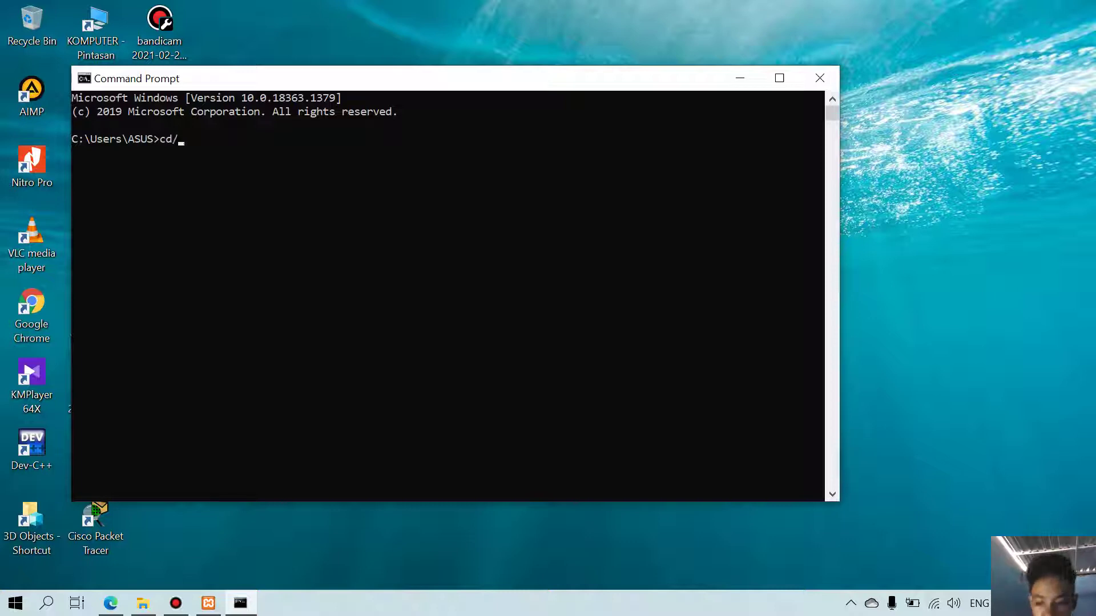
{"action": "key", "text": "Return"}
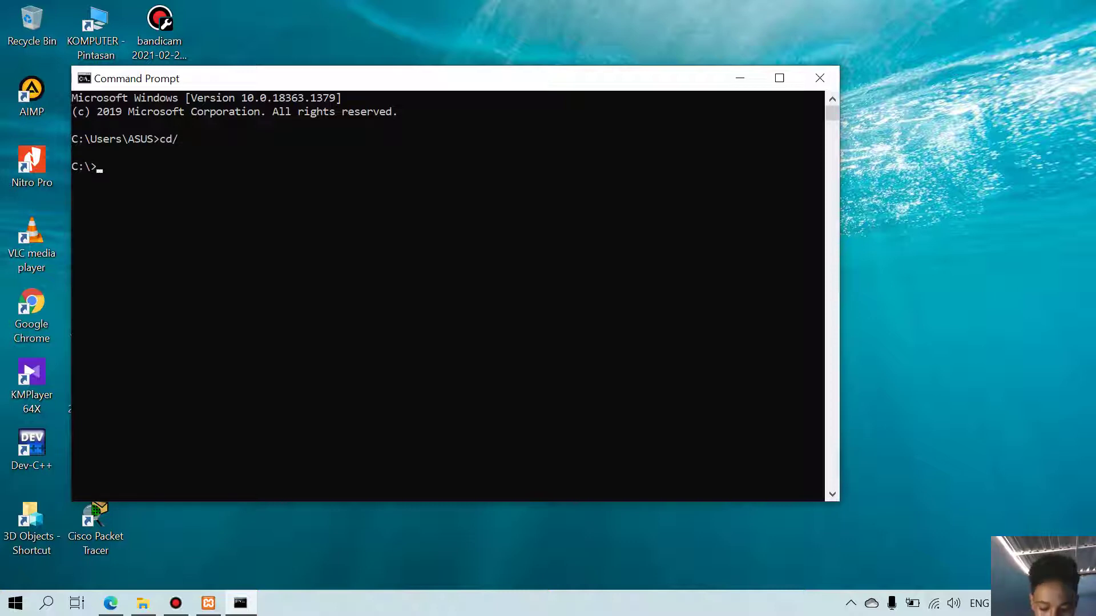
{"action": "type", "text": "cd x"}
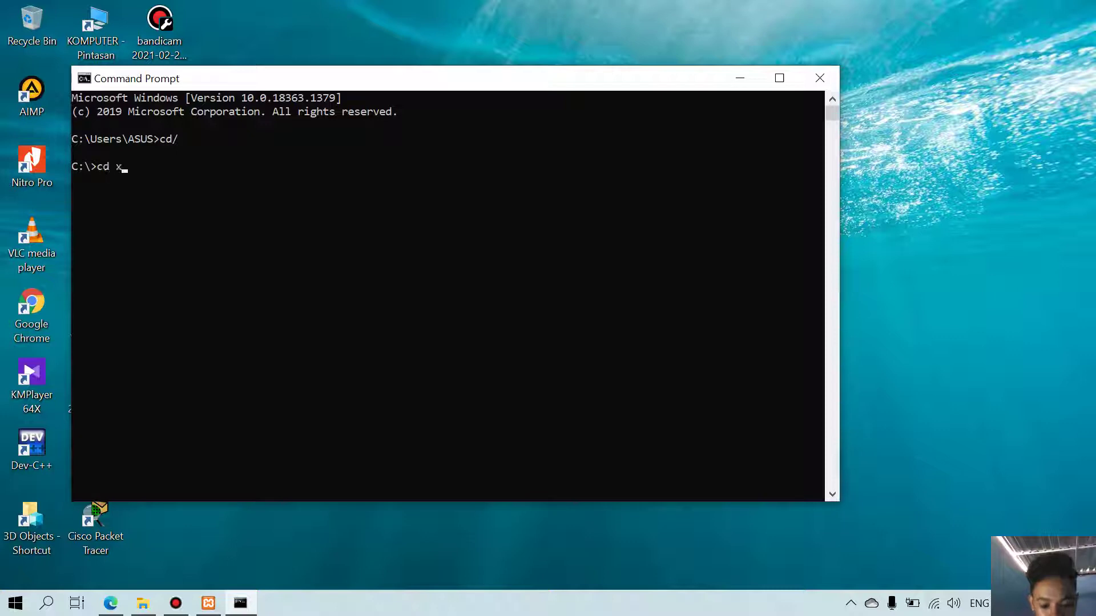
{"action": "type", "text": "ampp"}
{"action": "key", "text": "Return"}
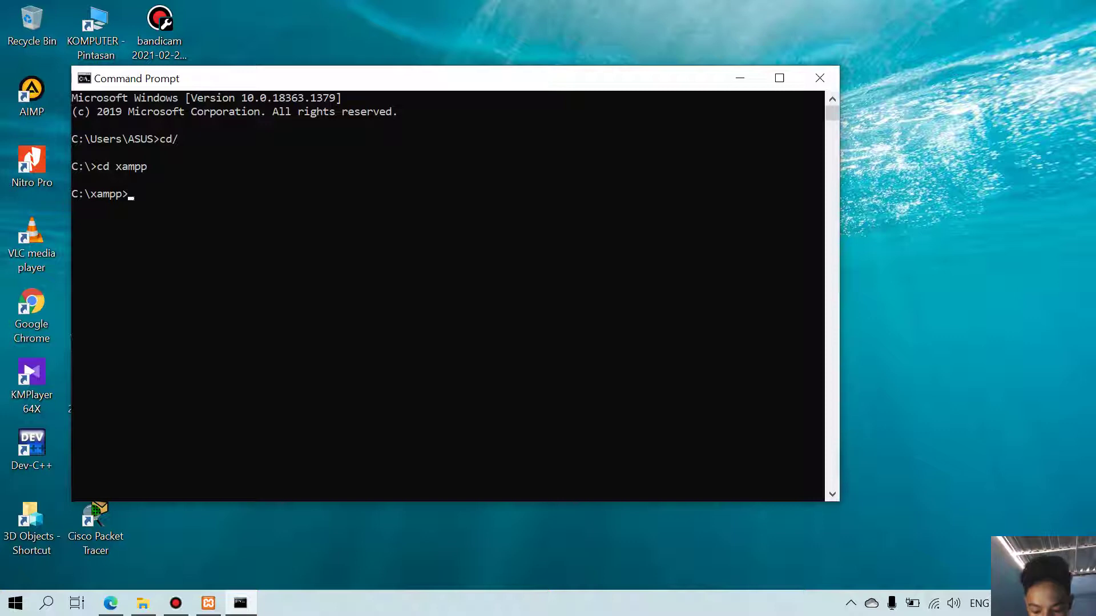
{"action": "type", "text": "cd h"}
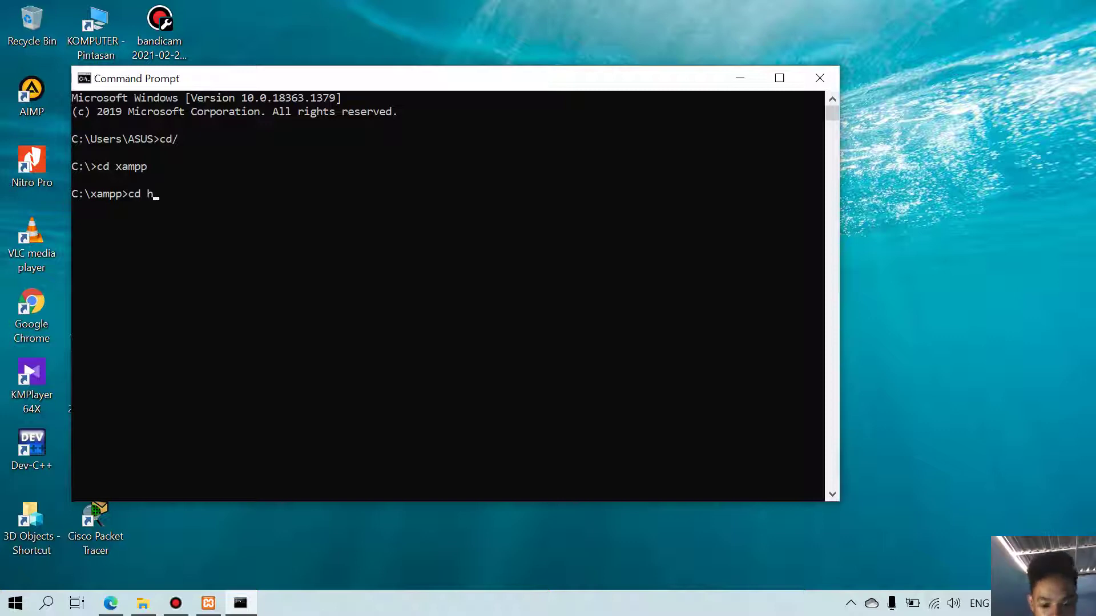
{"action": "type", "text": "tdoc"}
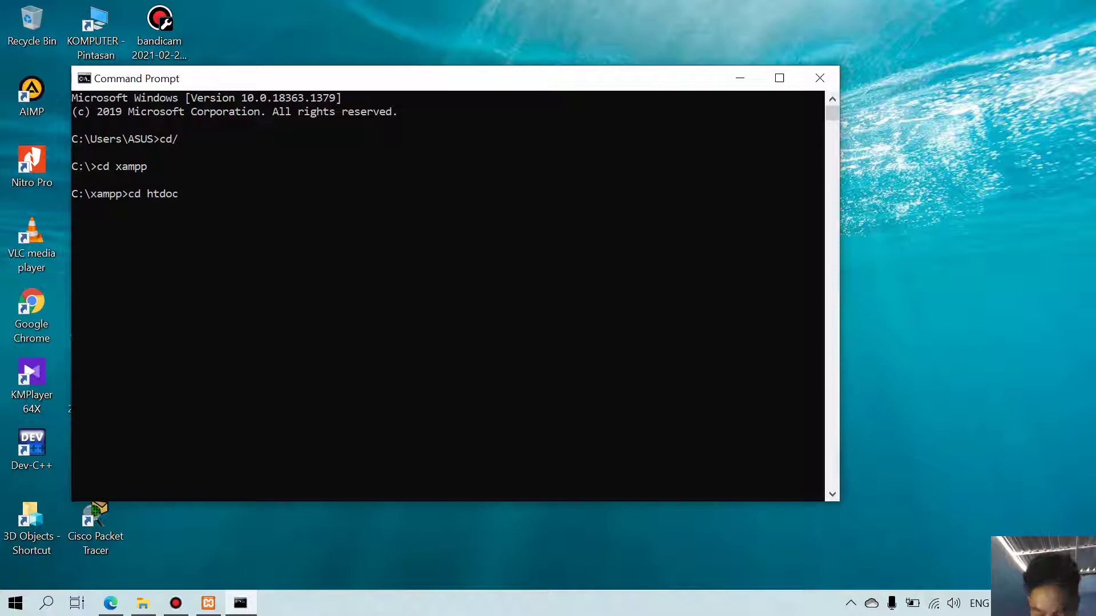
{"action": "type", "text": "s"}
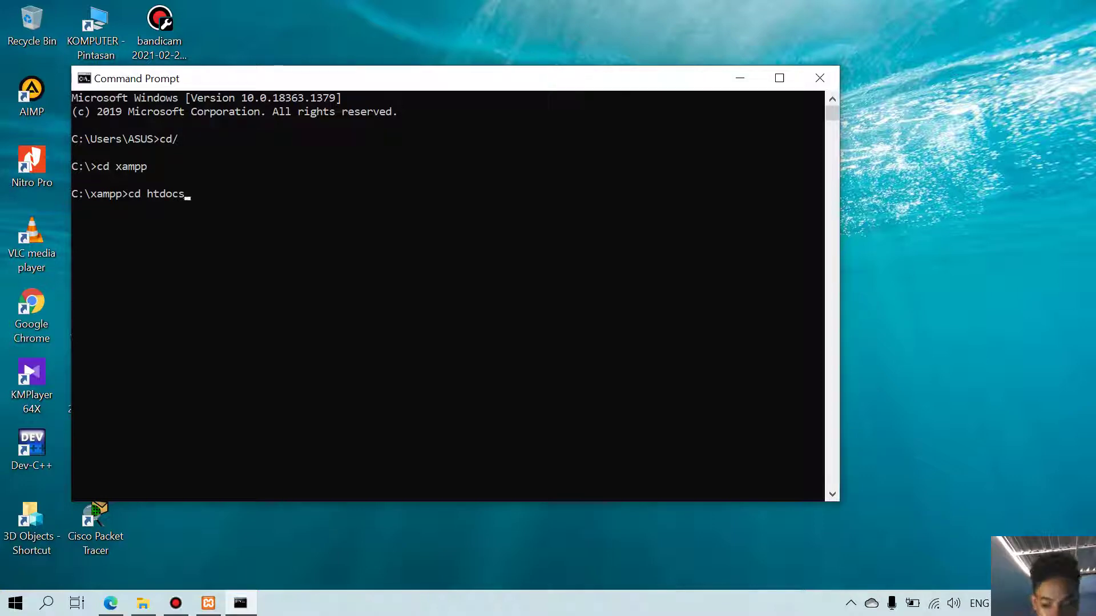
{"action": "key", "text": "Return"}
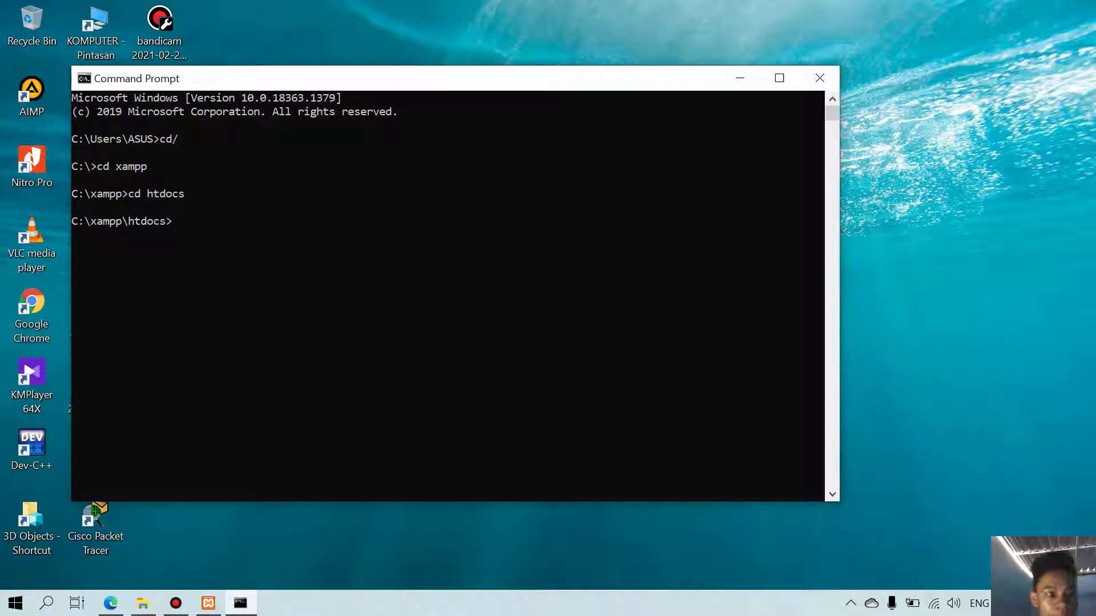
Step: Enter the start of the project creation command, "composer create-project --", at the htdocs prompt
{"action": "type", "text": "c"}
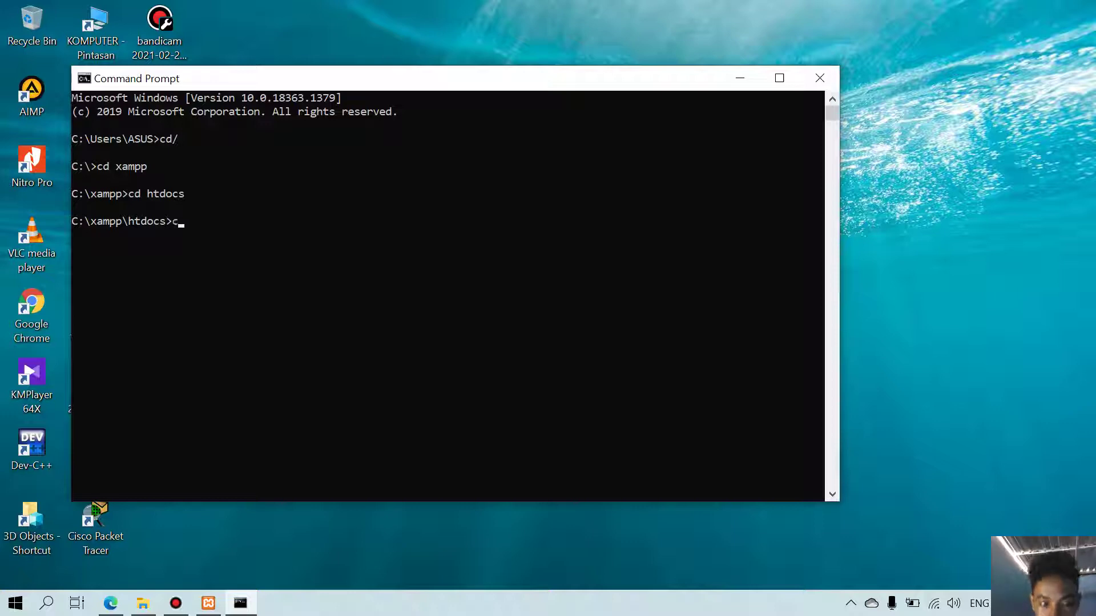
{"action": "type", "text": "ompose"}
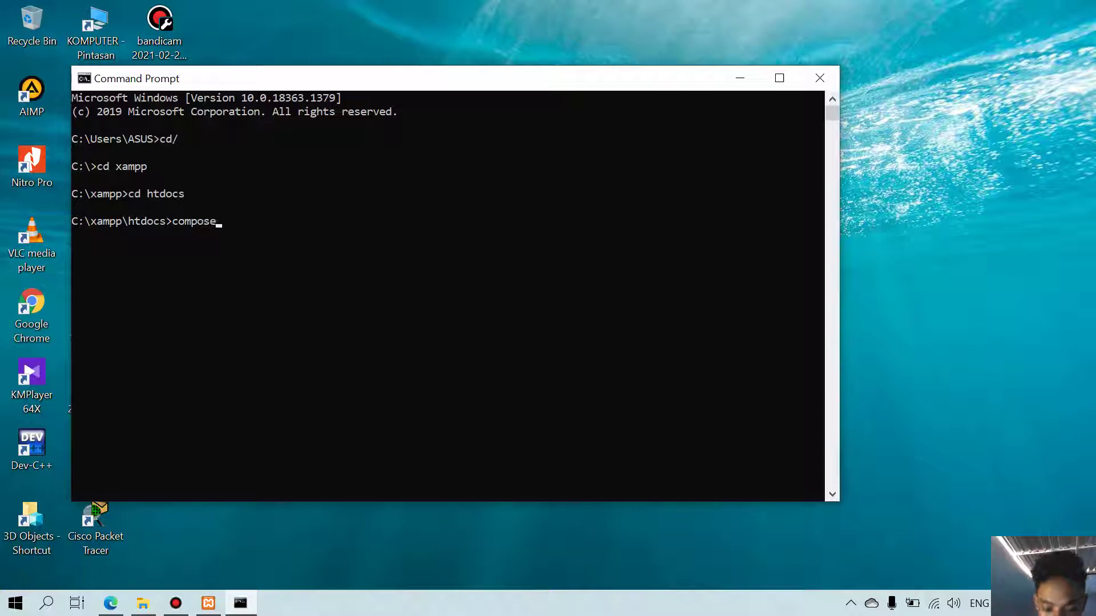
{"action": "type", "text": "r create"}
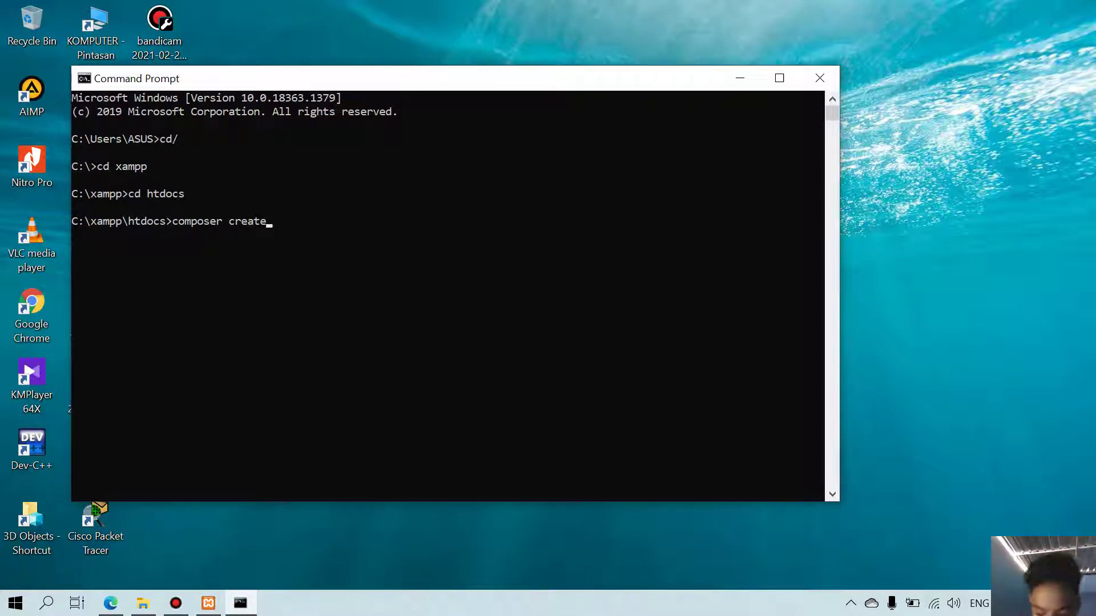
{"action": "type", "text": "-"}
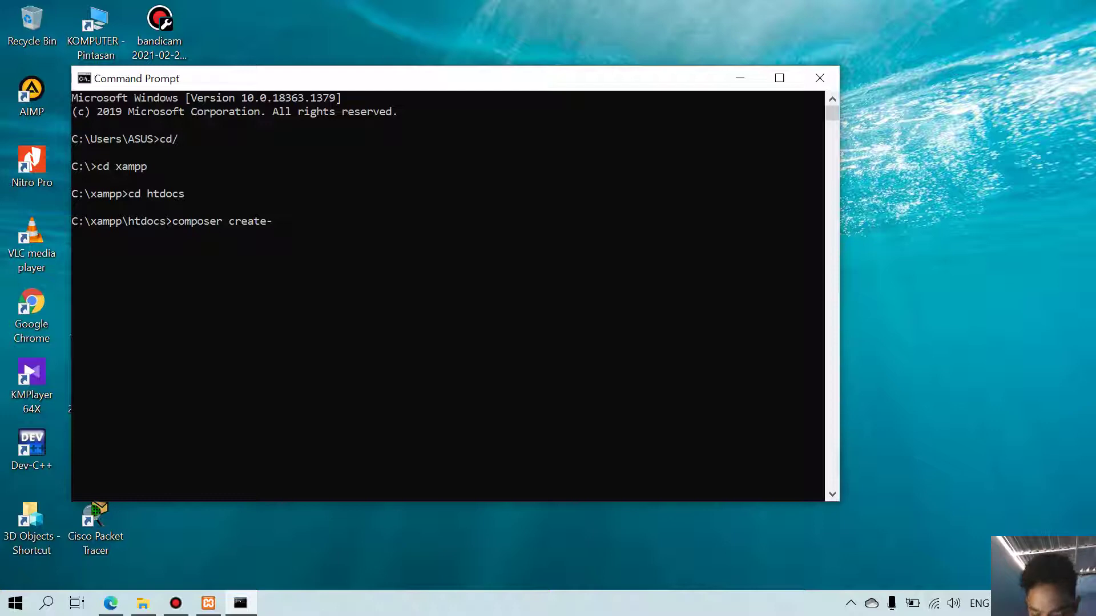
{"action": "type", "text": "project"}
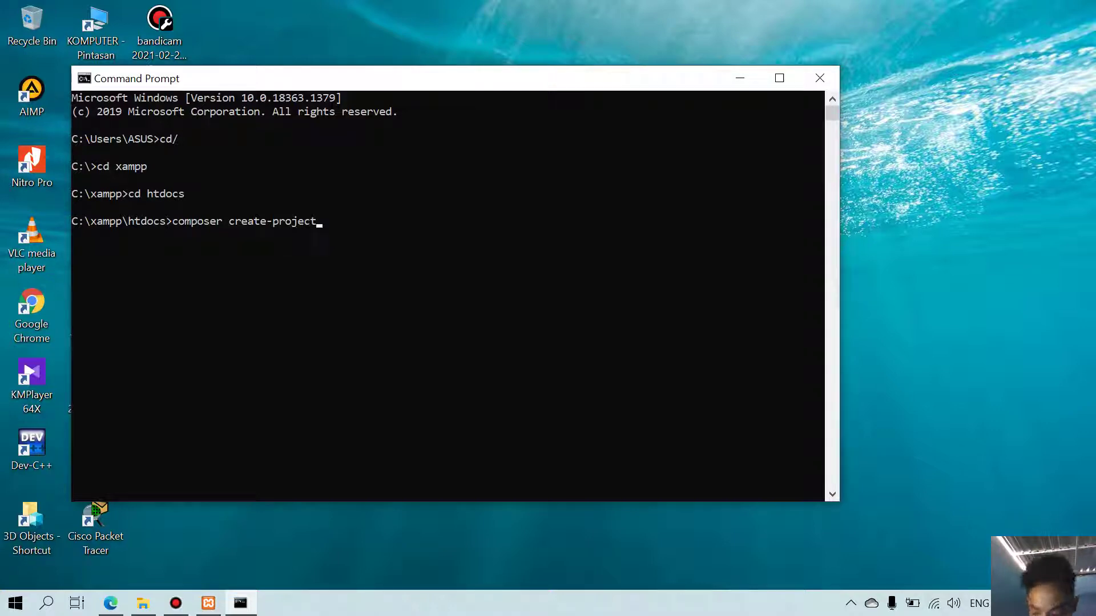
{"action": "type", "text": " --"}
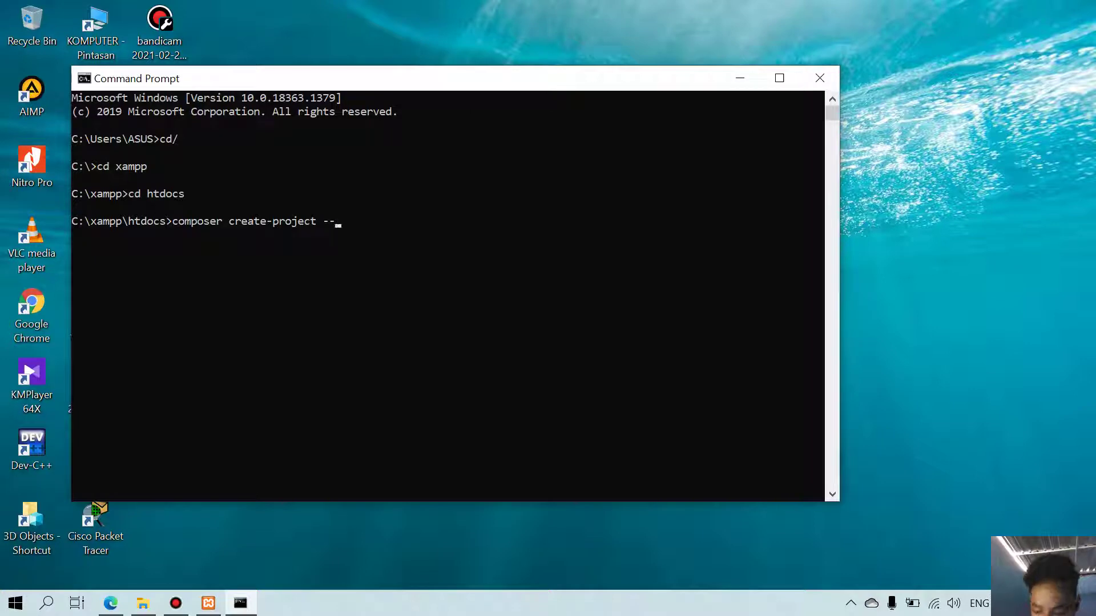